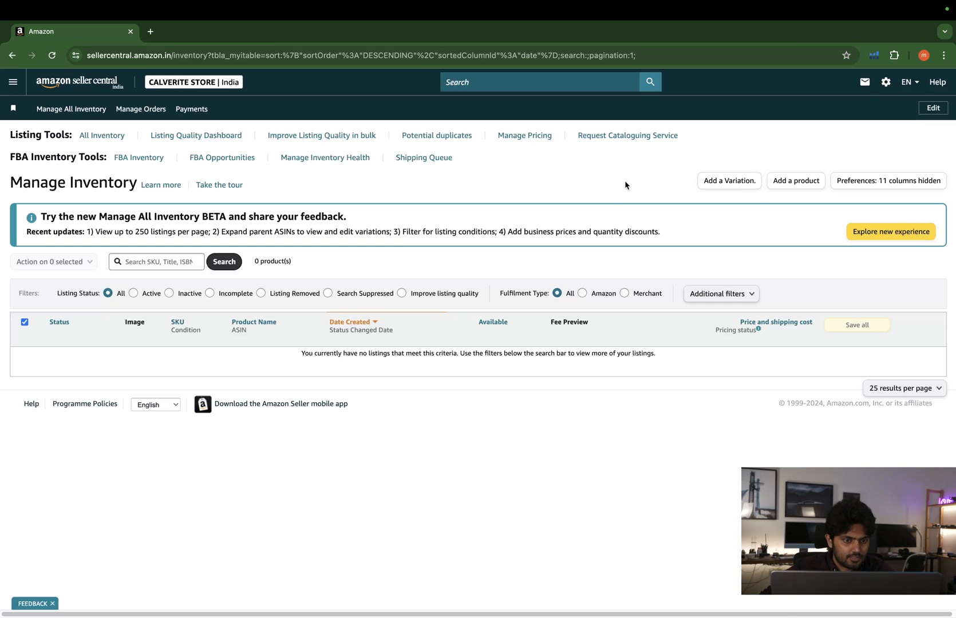
click(82, 114)
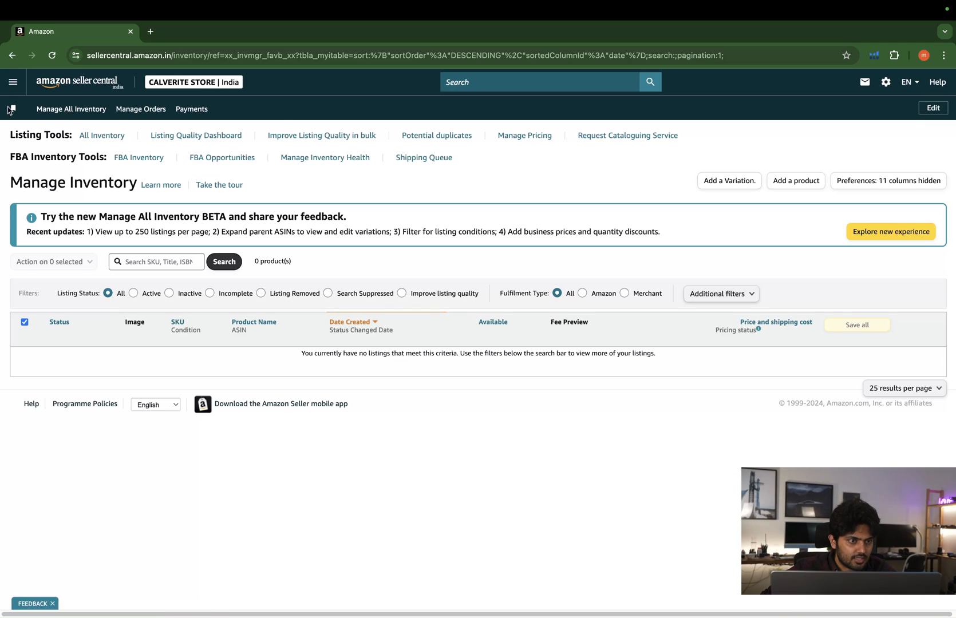
click(936, 108)
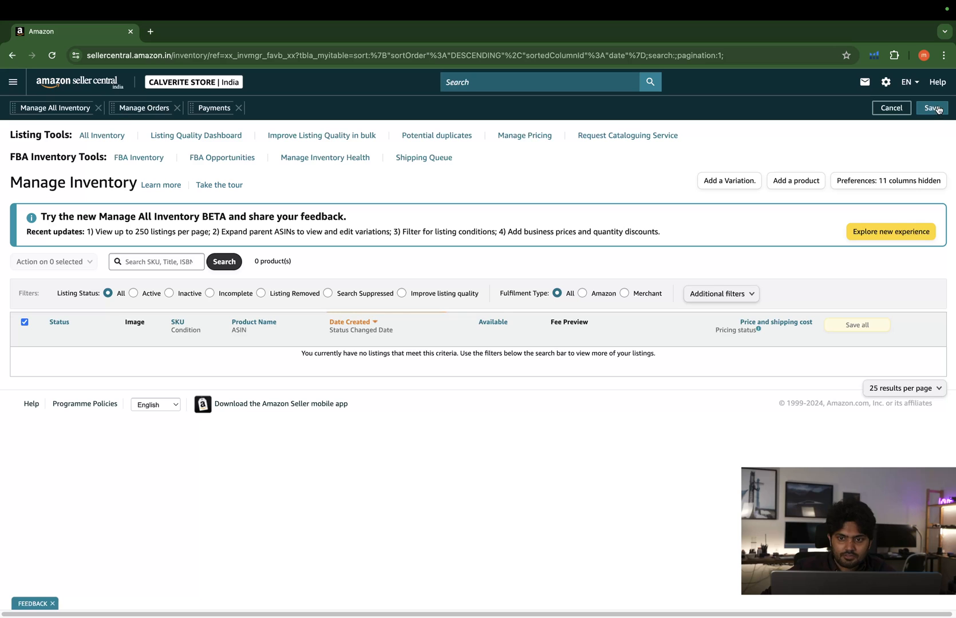
click(889, 108)
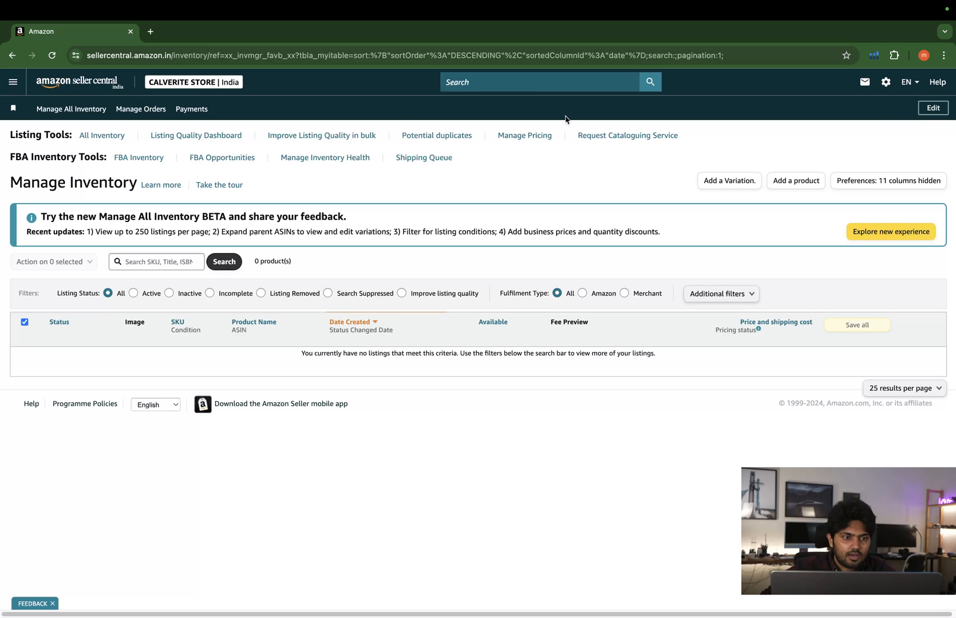
- Open the Manage All Inventory page from the Inventory section
click(13, 86)
mouse_move(49, 118)
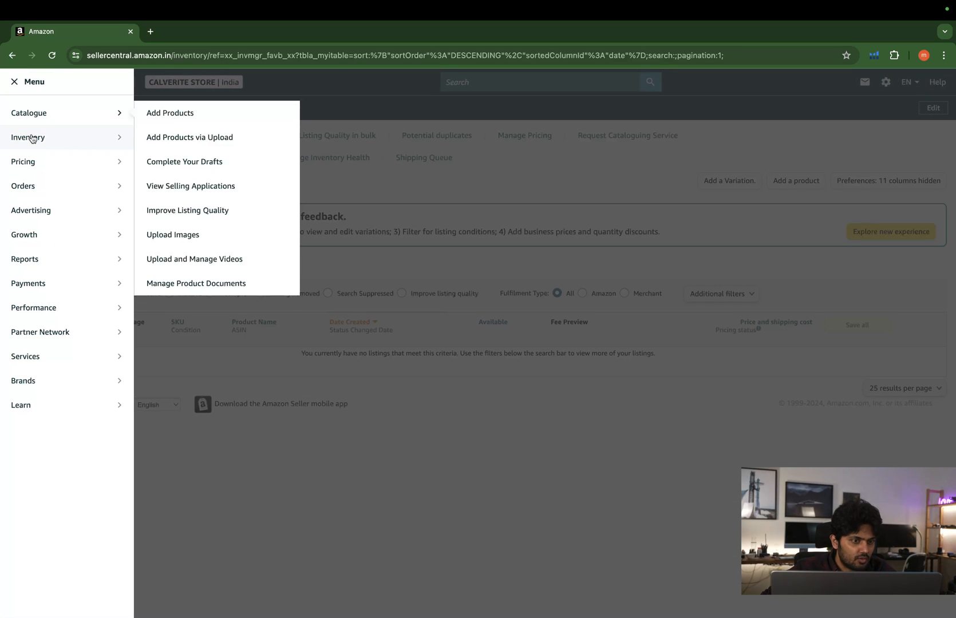
mouse_move(49, 137)
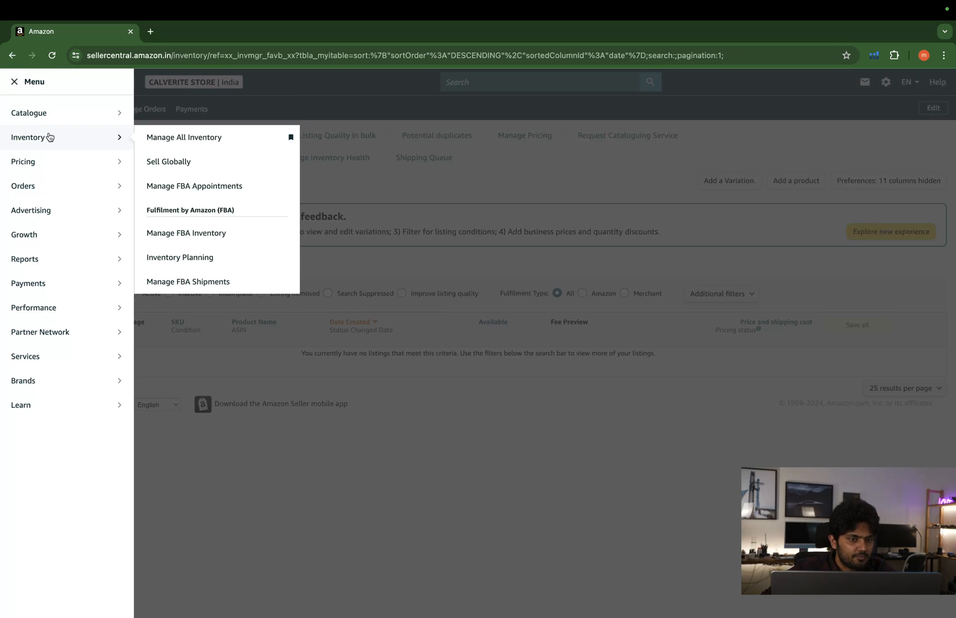
click(166, 140)
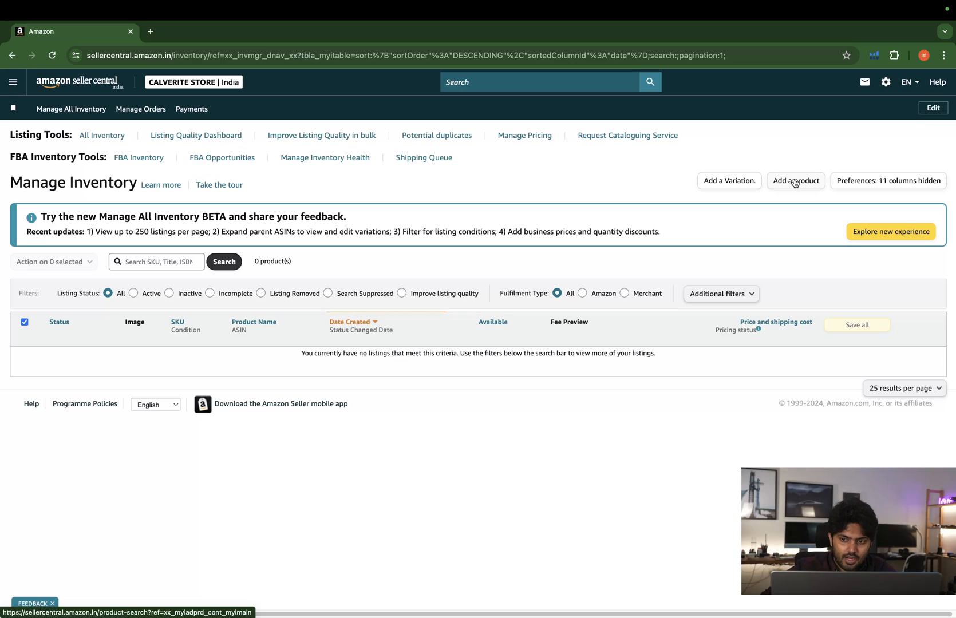
click(12, 83)
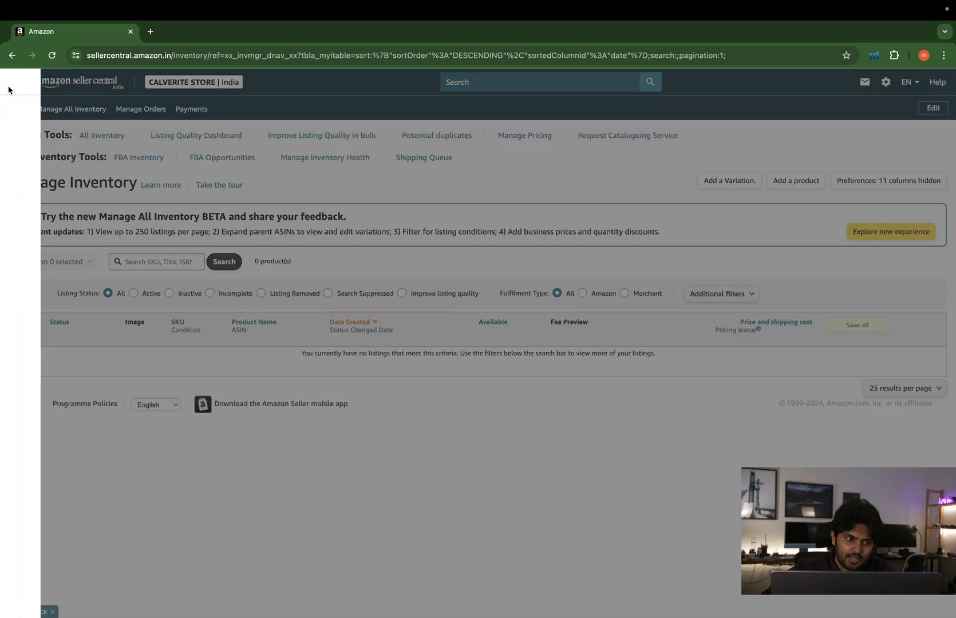
mouse_move(50, 143)
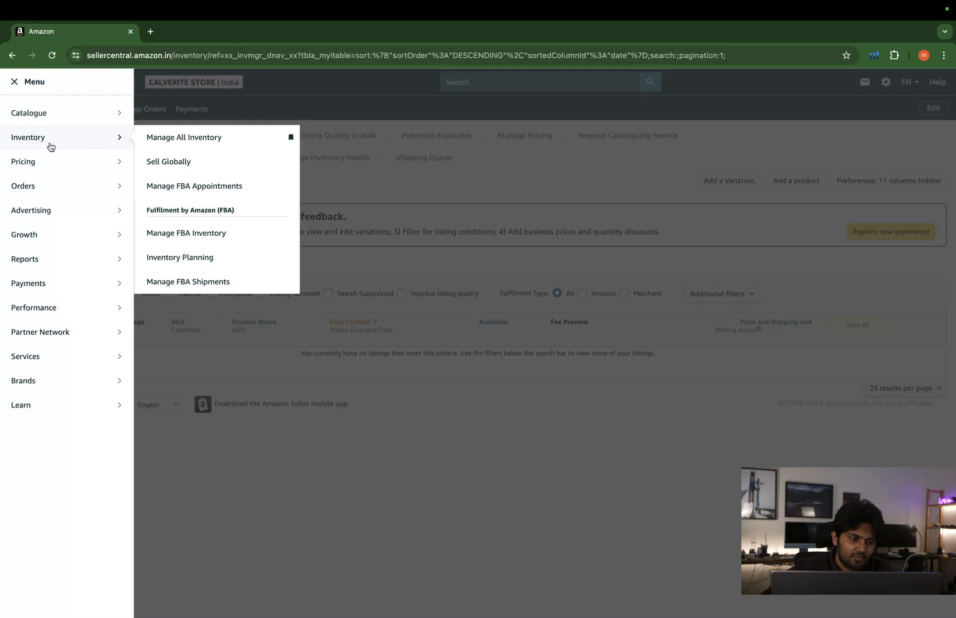
click(635, 170)
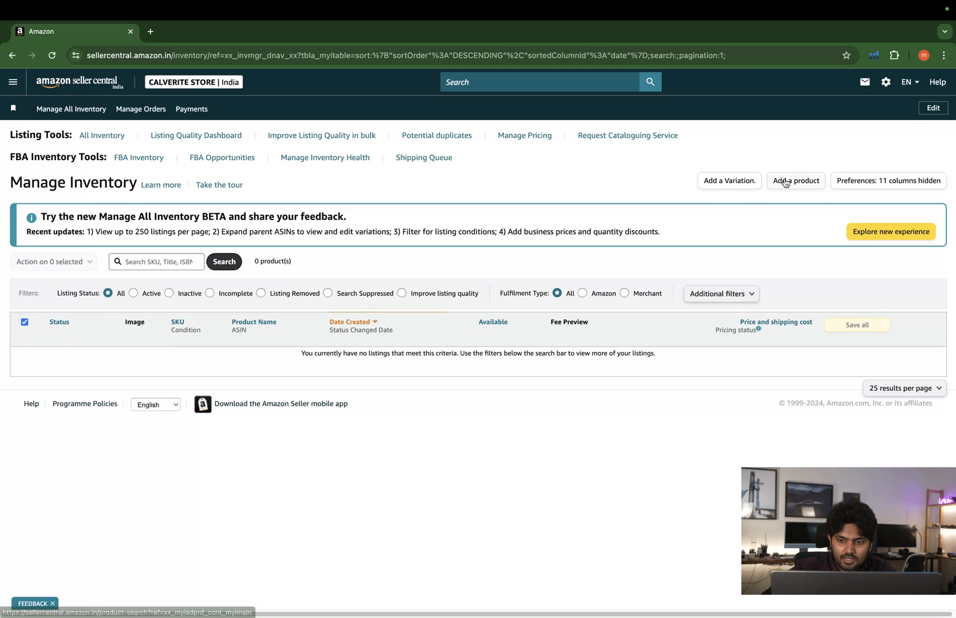
- Start adding a single product from scratch with the blank form, and dismiss the feedback survey
click(785, 182)
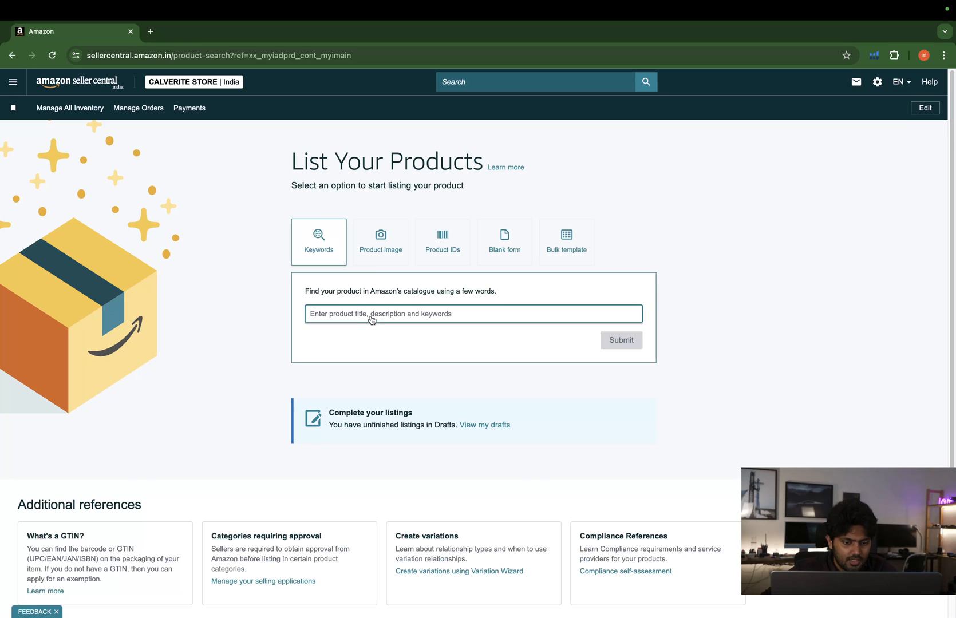
click(503, 256)
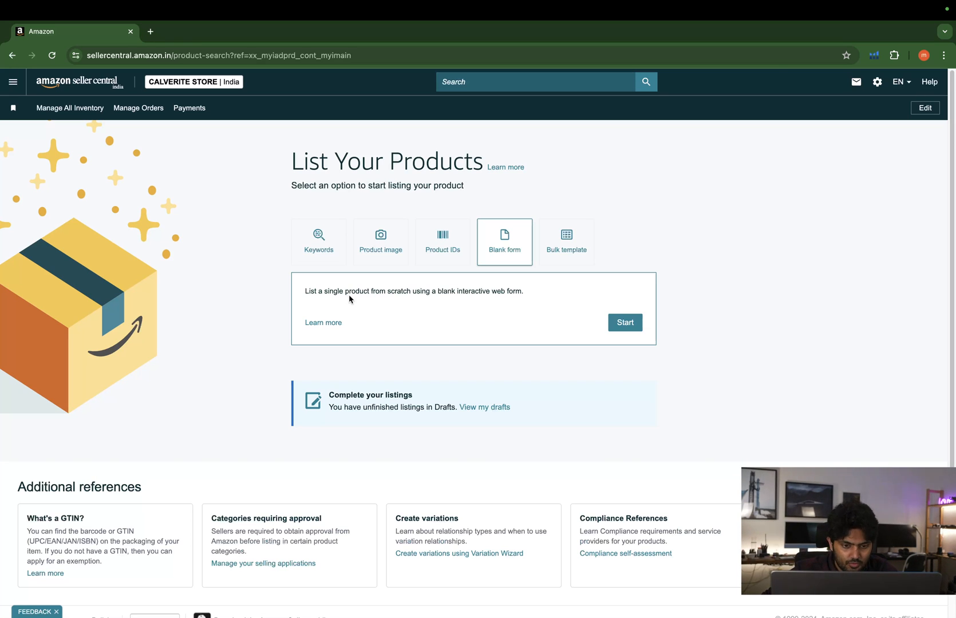
click(626, 324)
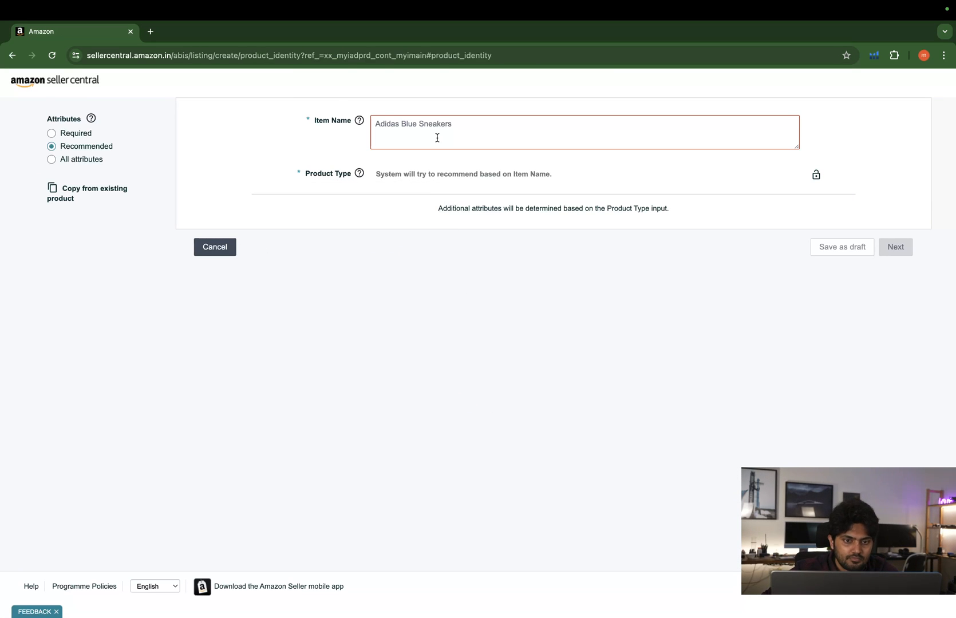
click(438, 133)
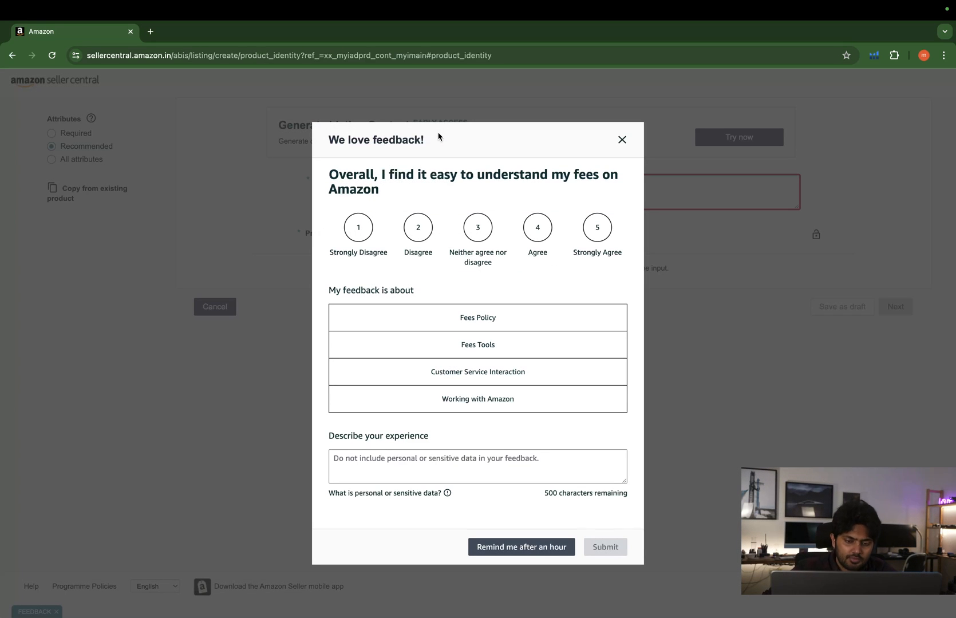
click(622, 140)
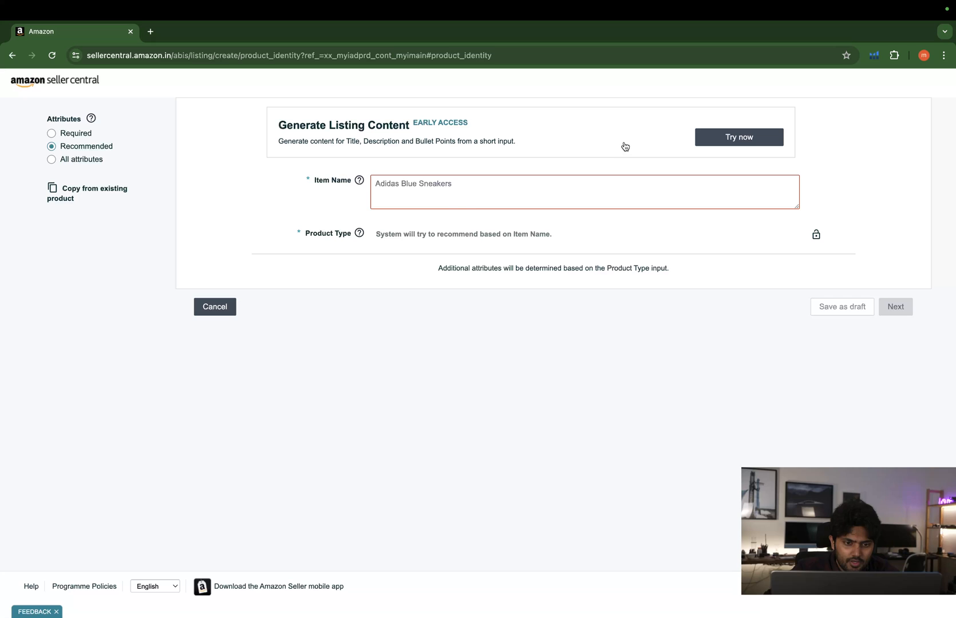
- Enter "1 litre water bottle" as the item name of the new listing
click(454, 190)
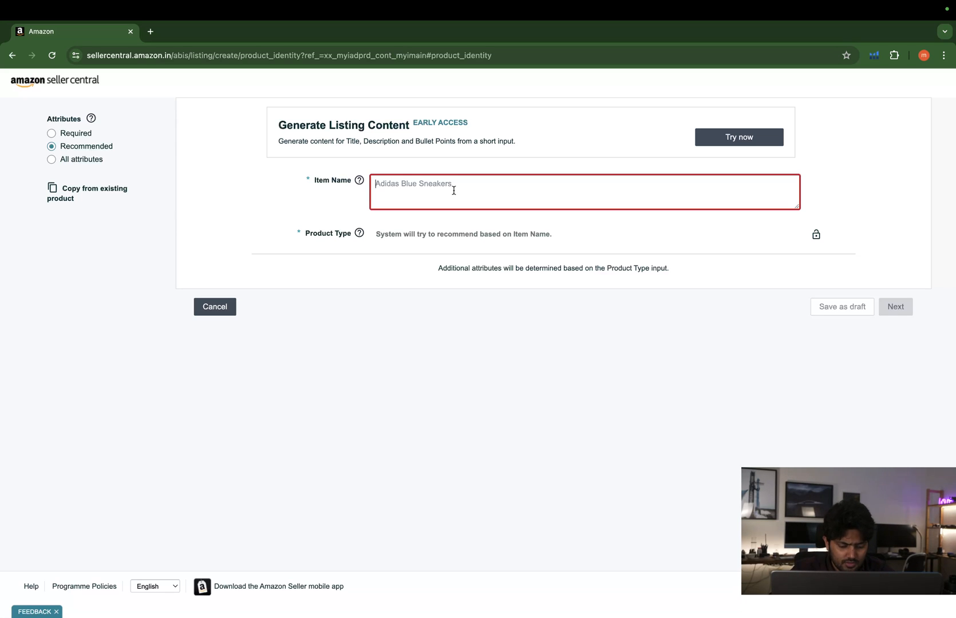
click(453, 190)
text(1)
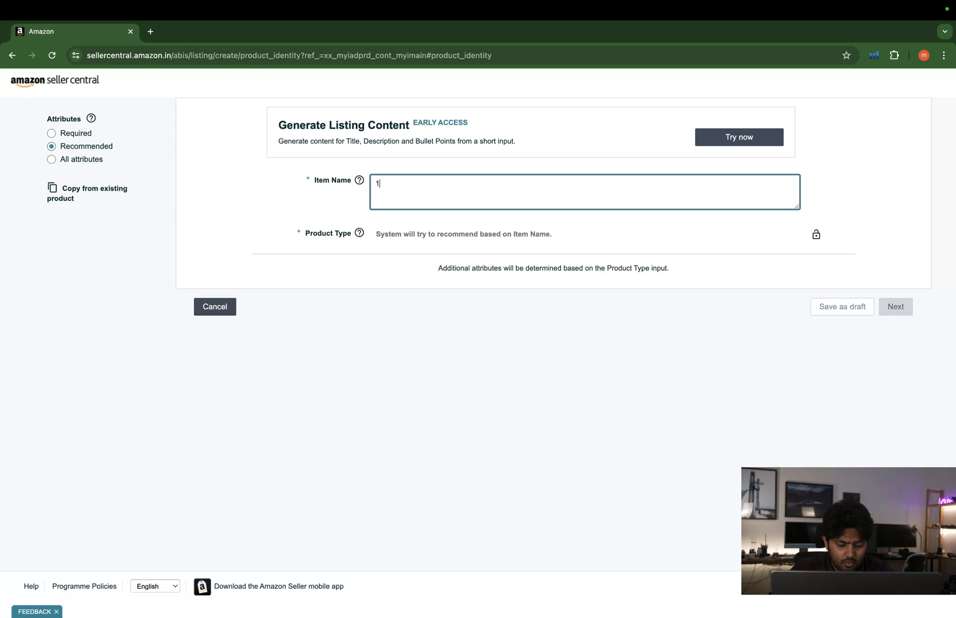
text( l)
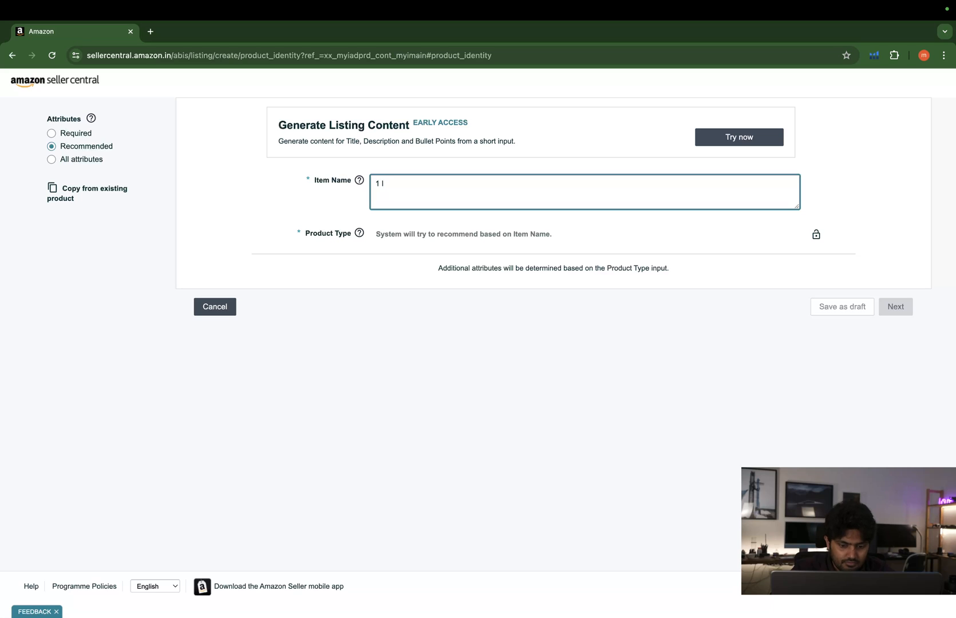
text(itre water b)
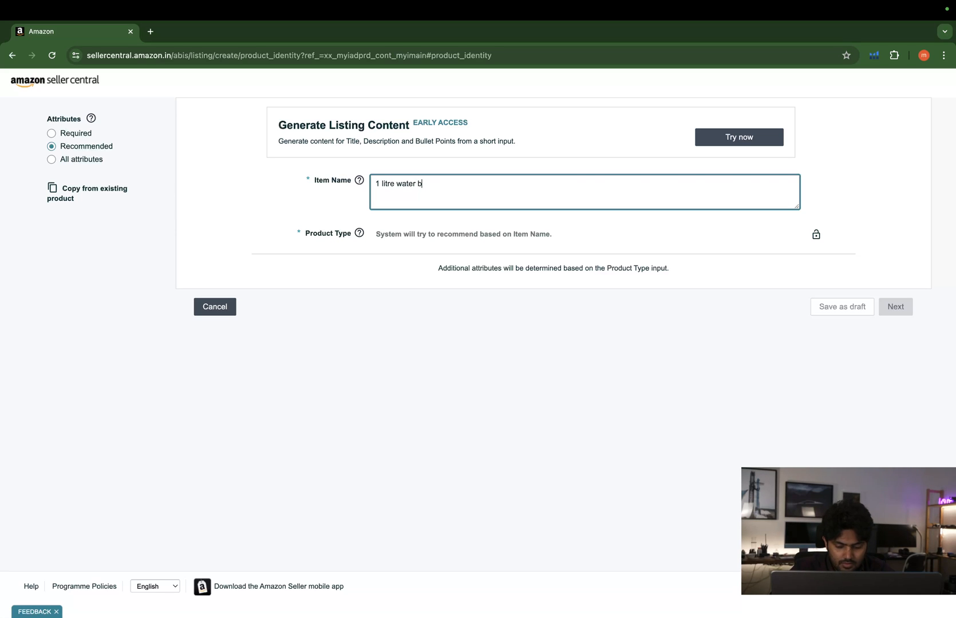
text(ottle)
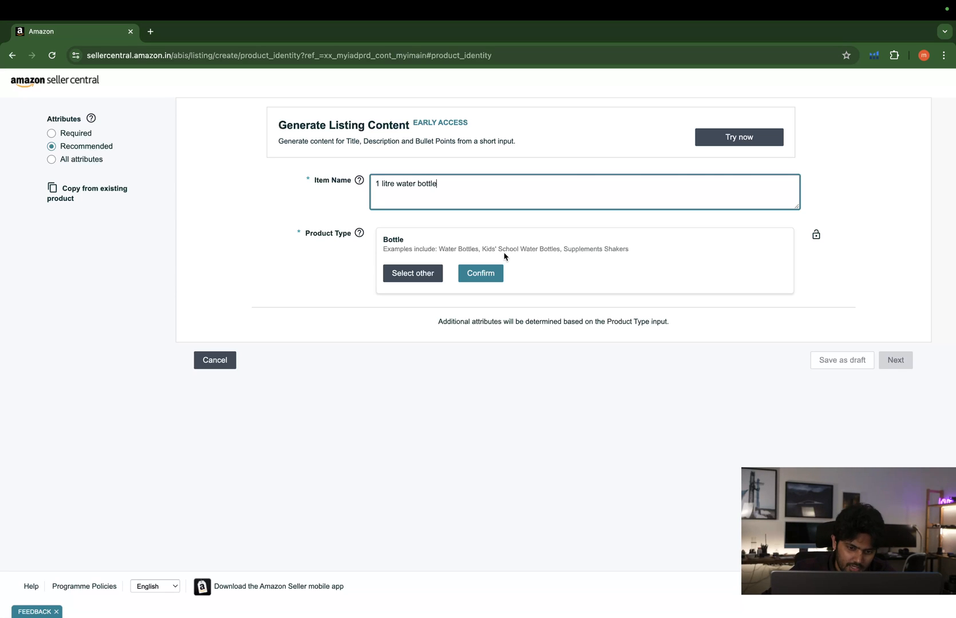
- Shorten the item name to "water bottle" and confirm Bottle as the product type
click(397, 185)
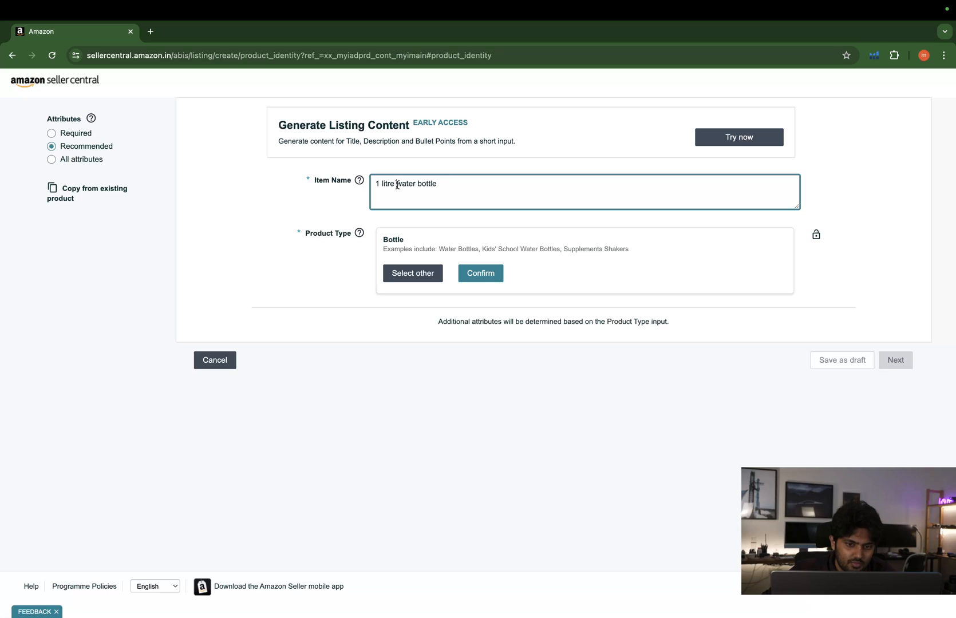
key(BackSpace)
key(BackSpace)
key(BackSpace)
key(BackSpace)
key(BackSpace)
key(BackSpace)
key(BackSpace)
key(BackSpace)
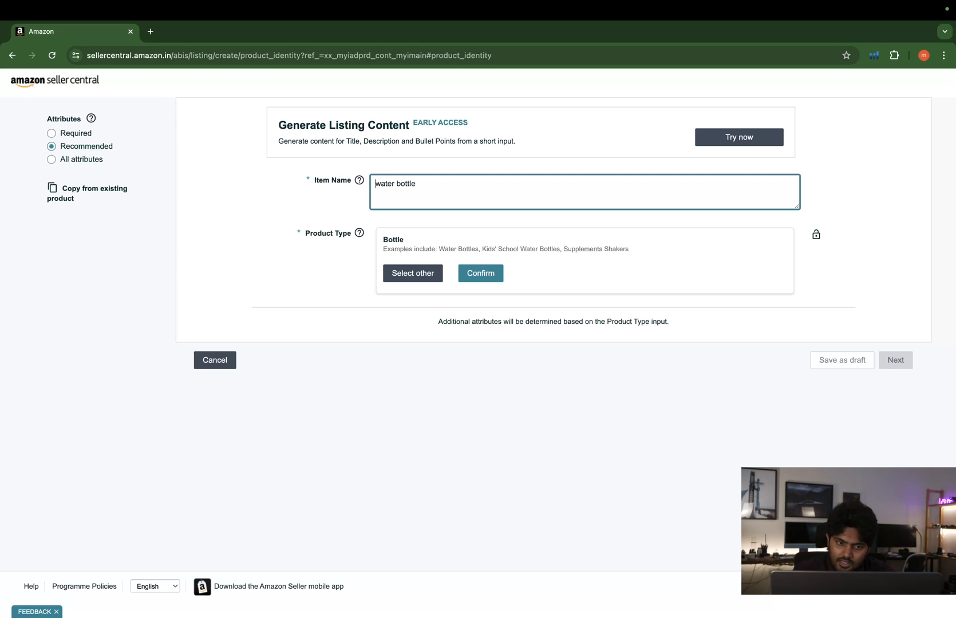
click(487, 273)
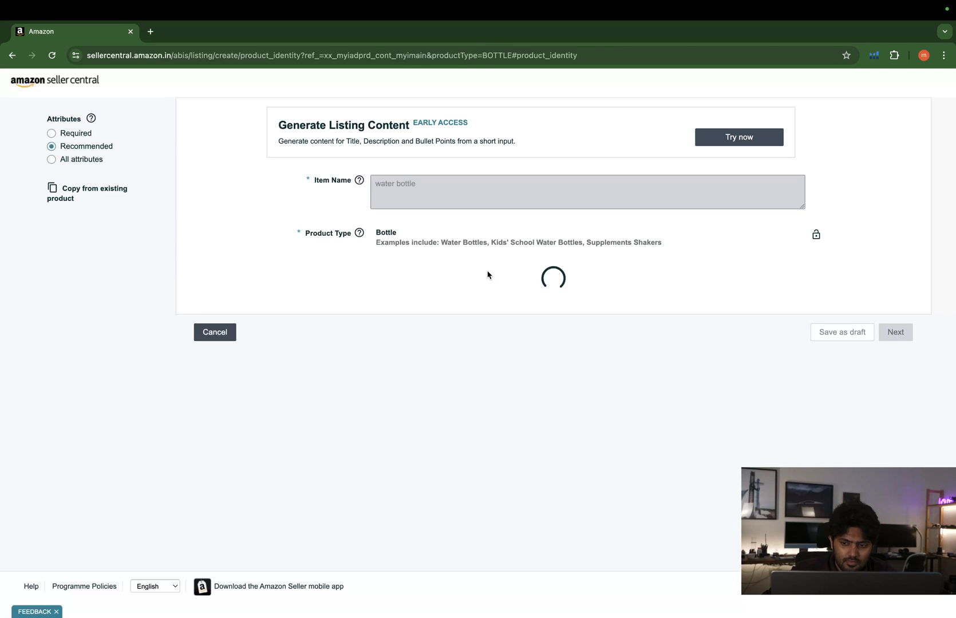
- Examine the product identity fields and the alternative categories offered under Recommended Browse Nodes
scroll(487, 275, down, 1)
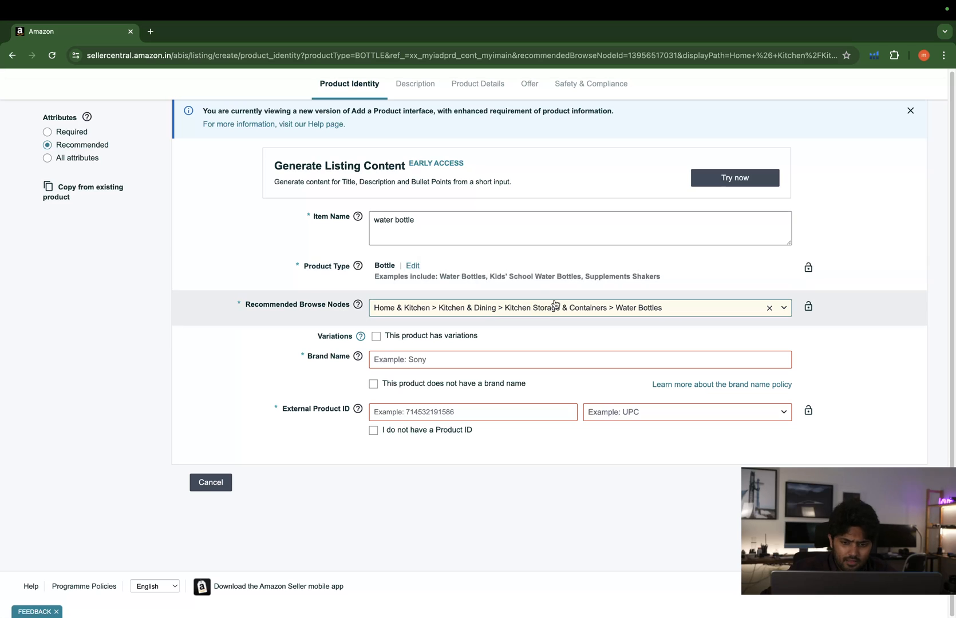
scroll(508, 275, down, 1)
scroll(443, 287, up, 1)
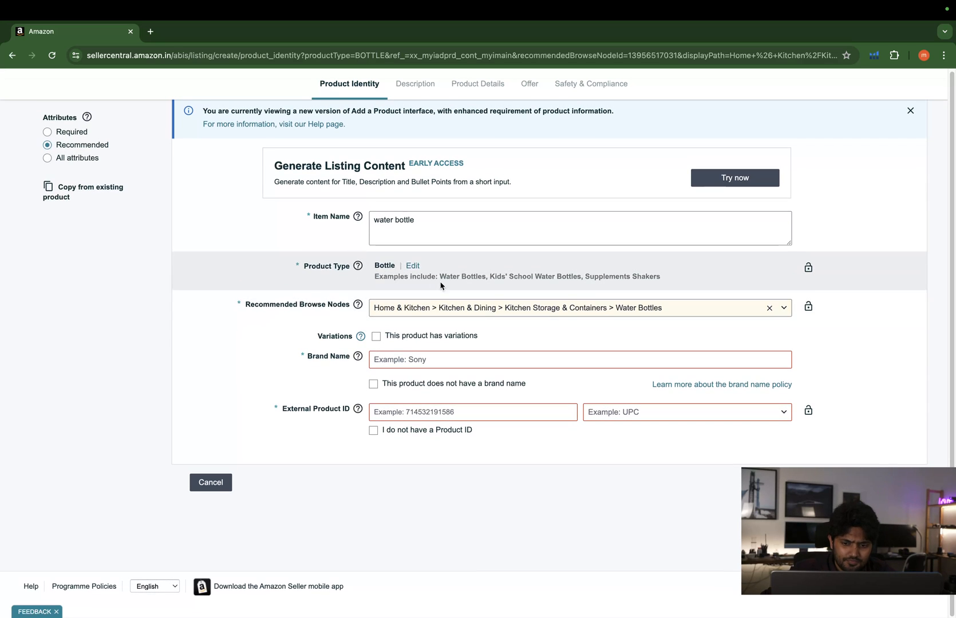
scroll(426, 317, down, 1)
scroll(415, 318, up, 1)
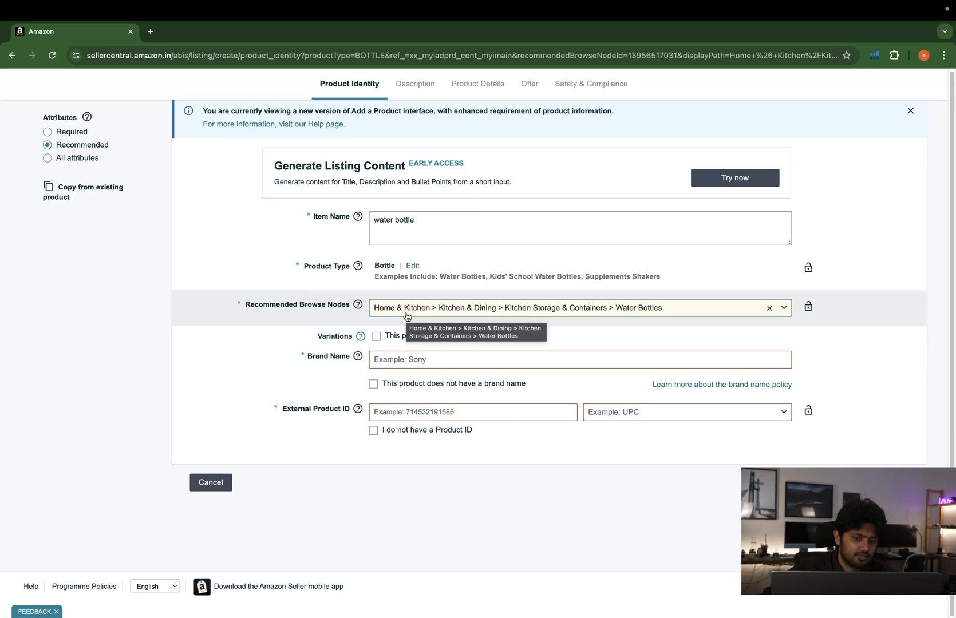
click(783, 309)
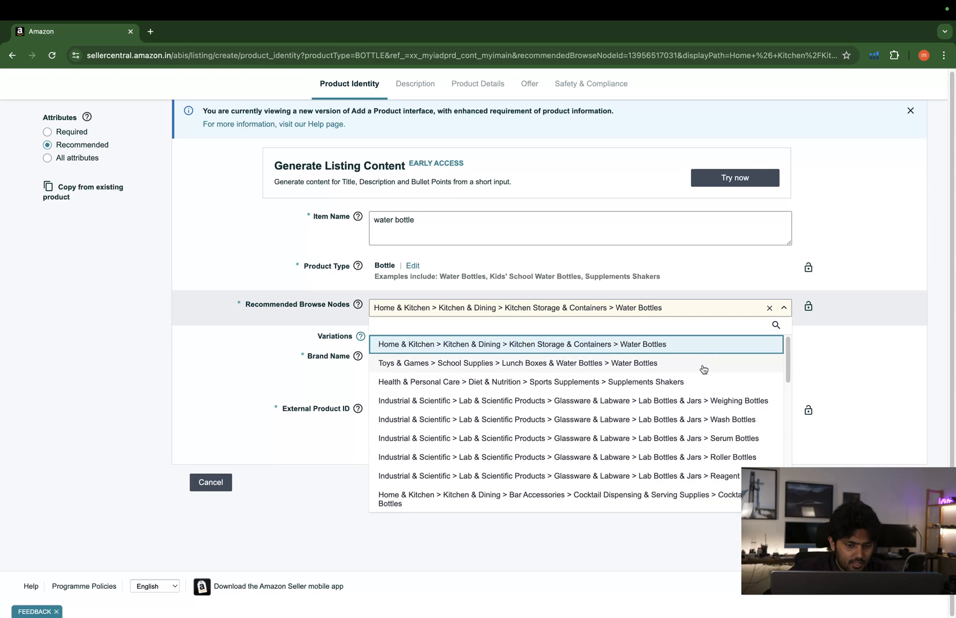
scroll(661, 376, down, 2)
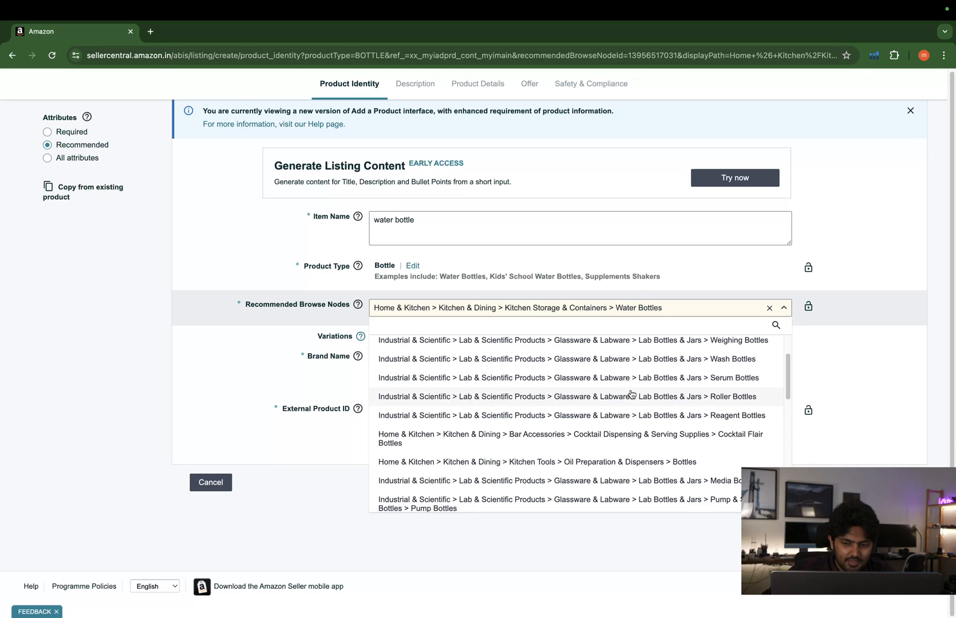
scroll(629, 395, up, 2)
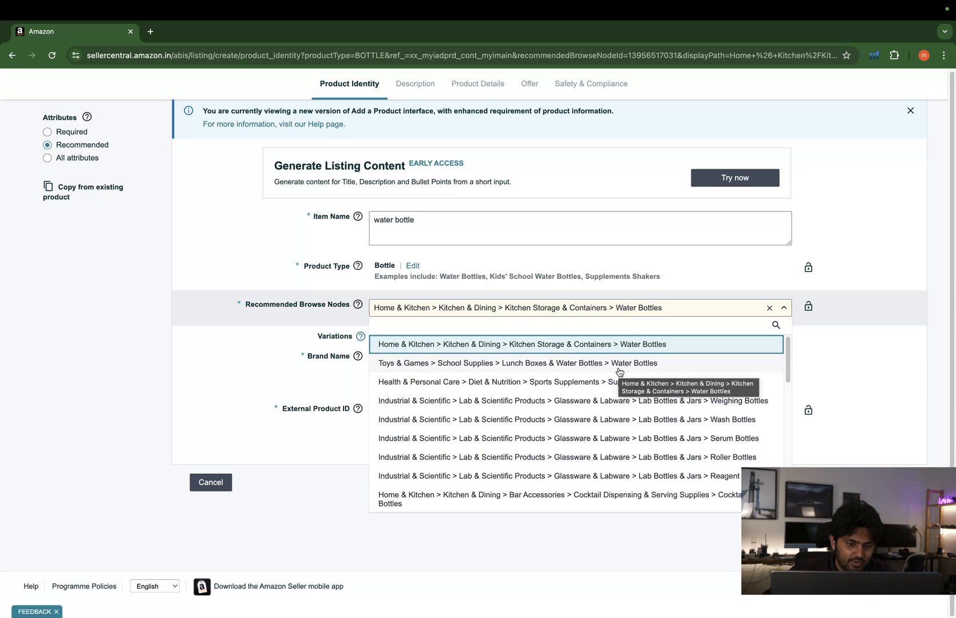
click(574, 326)
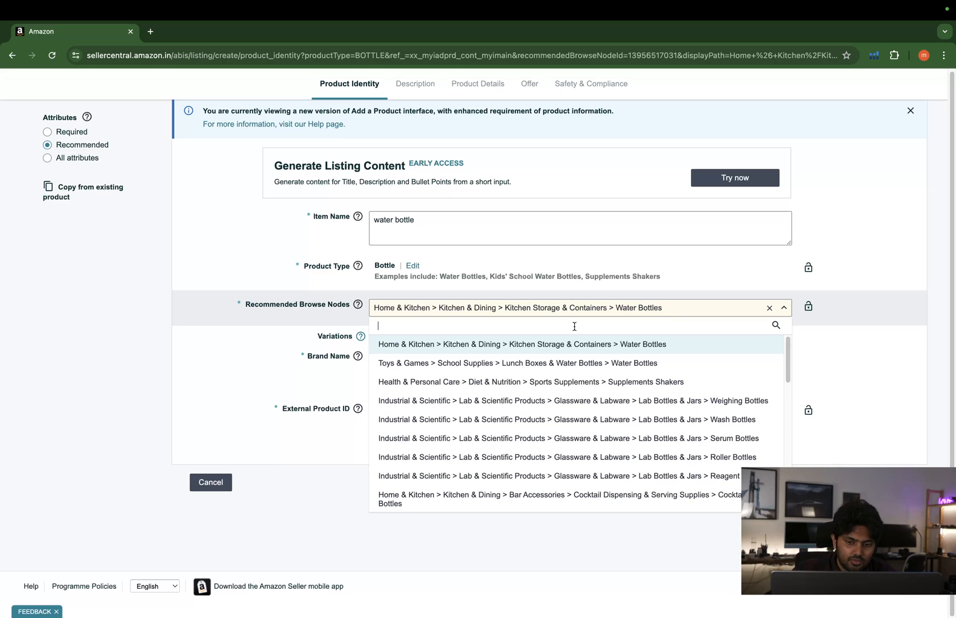
click(850, 319)
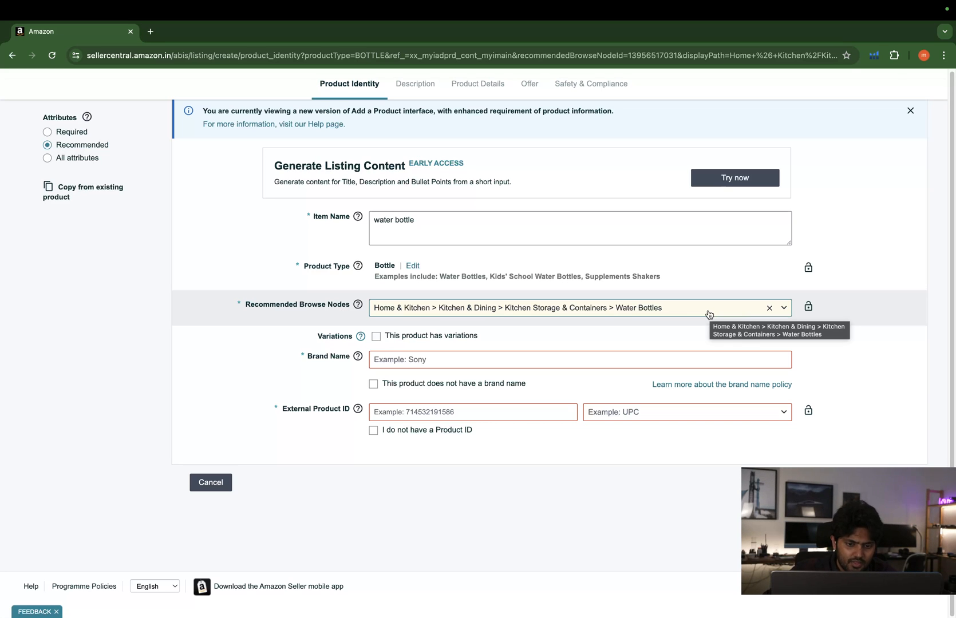
- Try marking the product as having variations by Color and Size, and clear the variations option again
click(376, 338)
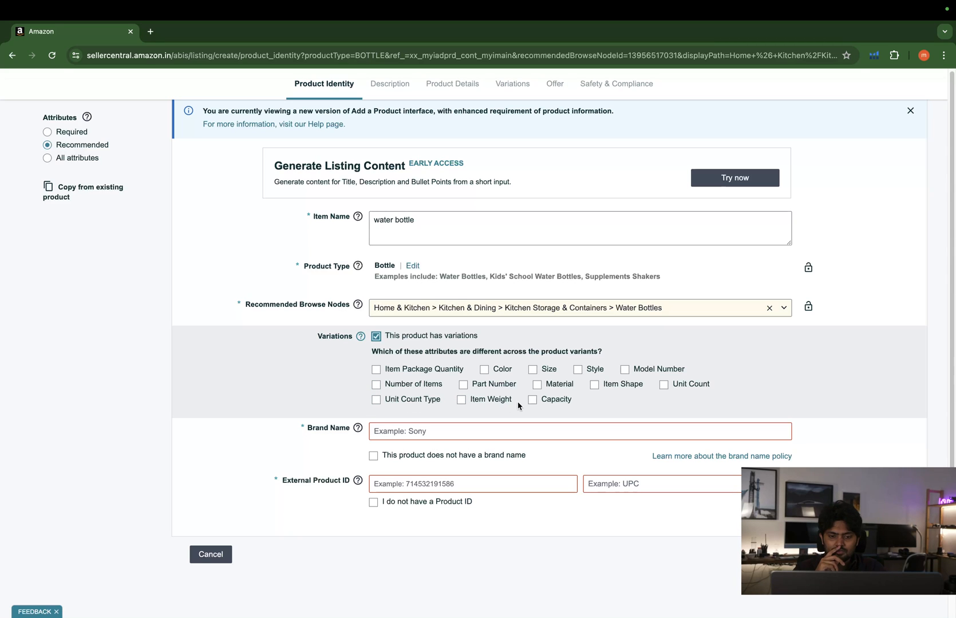
click(484, 371)
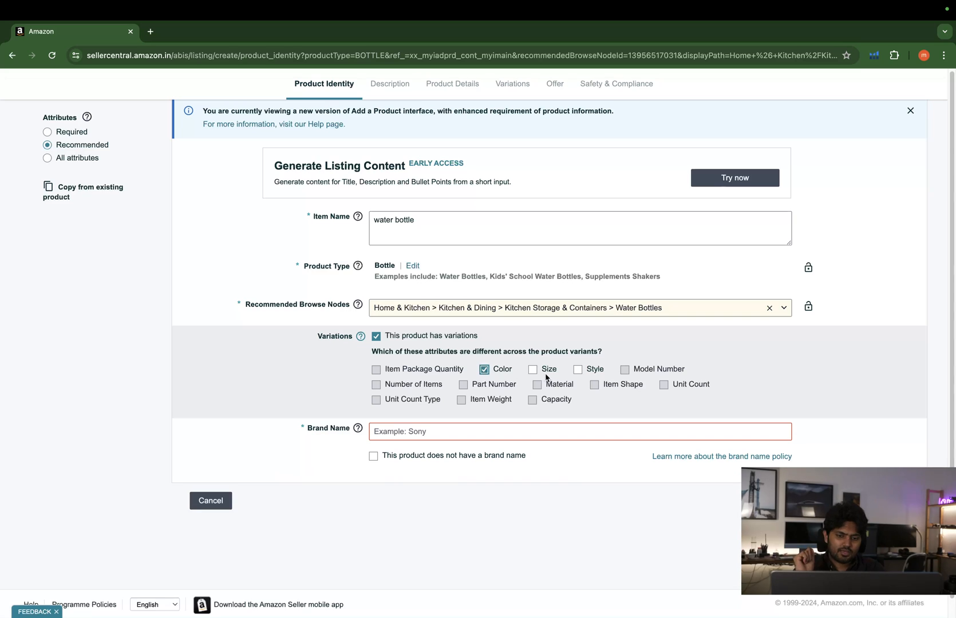
click(533, 370)
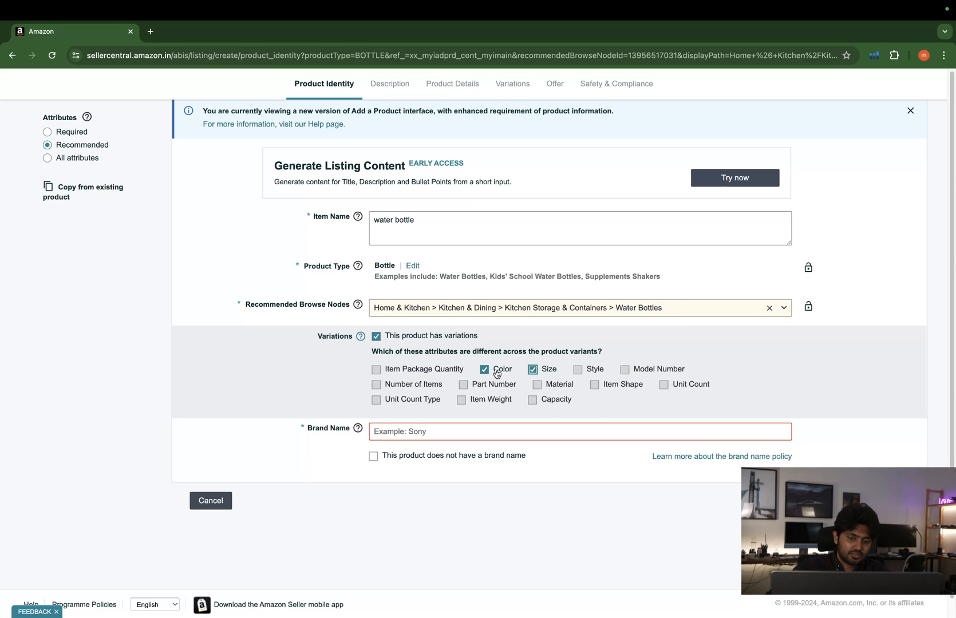
click(377, 336)
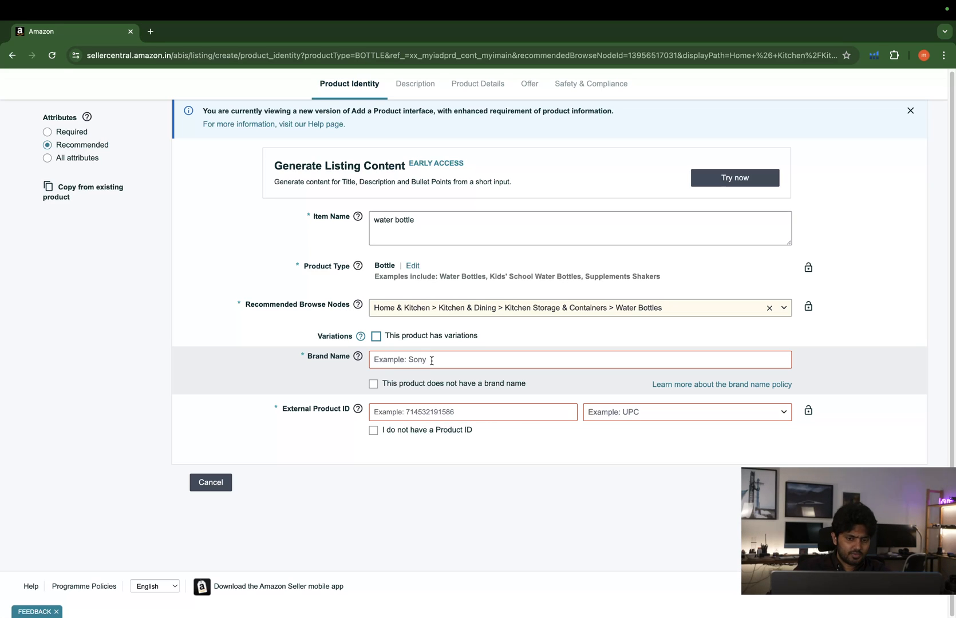
- Enter "Generic" as the brand name, trying the no-brand-name option and clearing it again
click(431, 360)
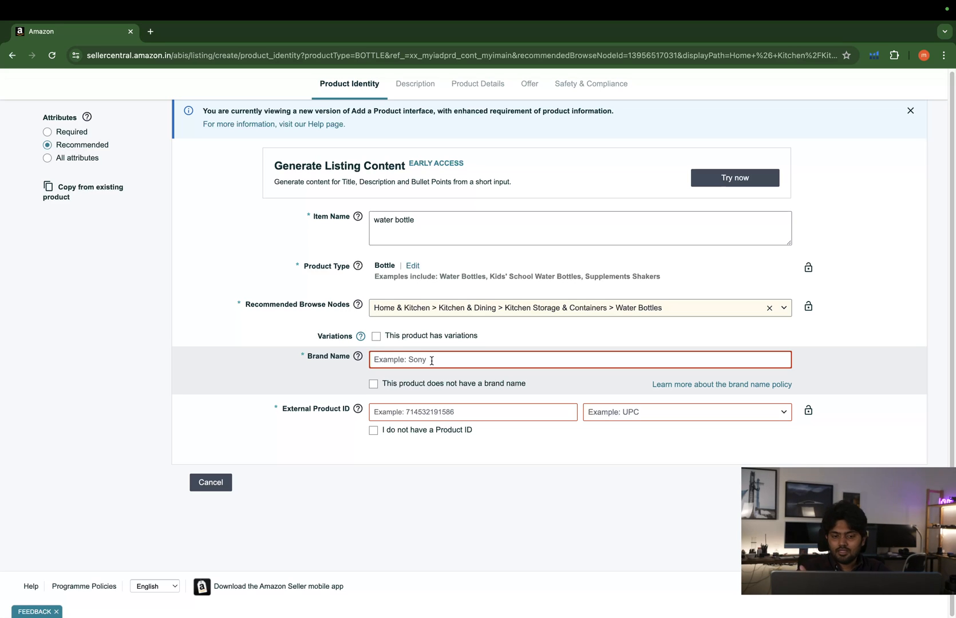
text(G)
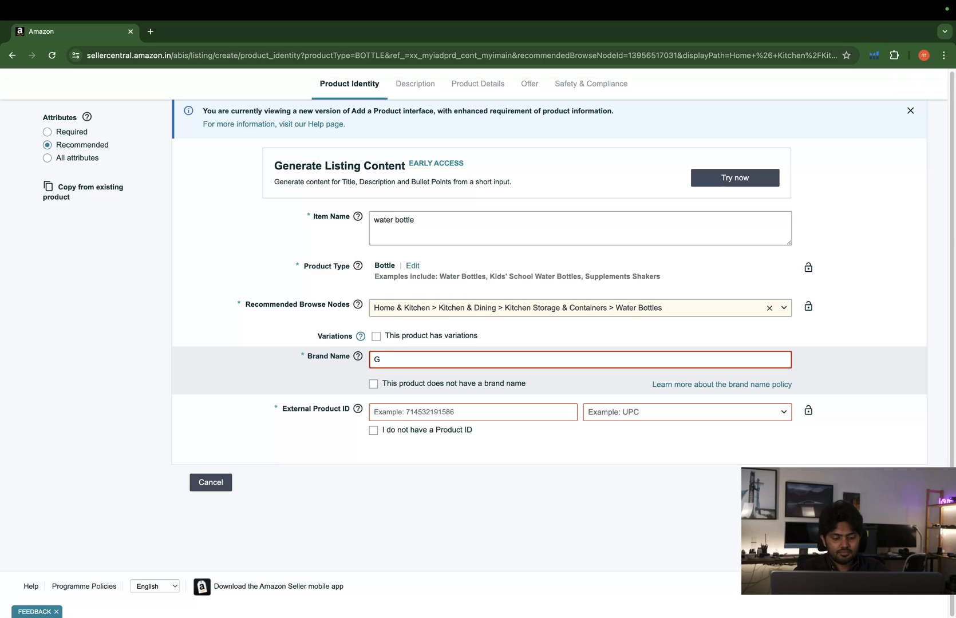
text(eneric)
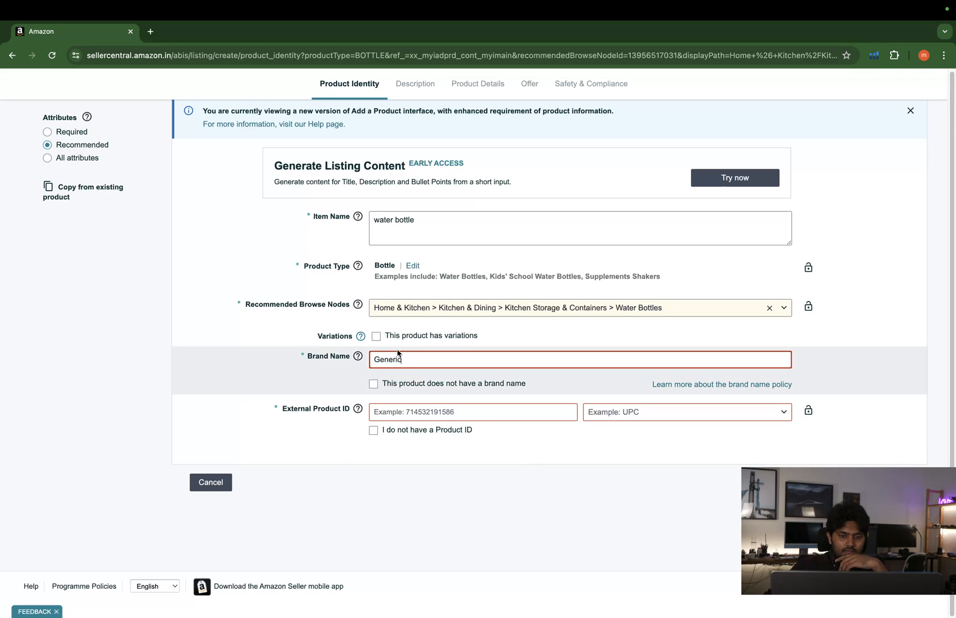
click(402, 391)
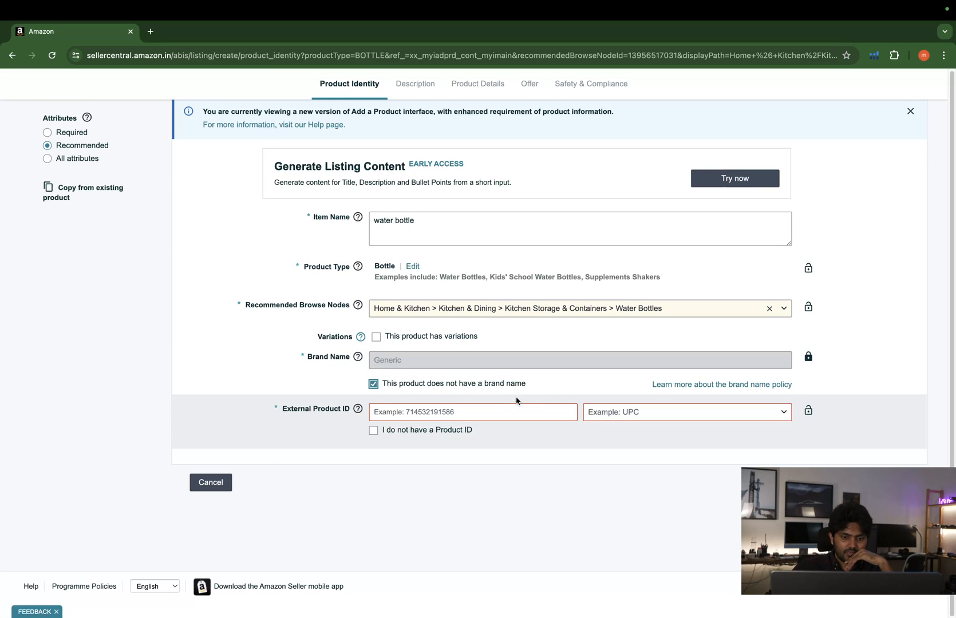
click(374, 385)
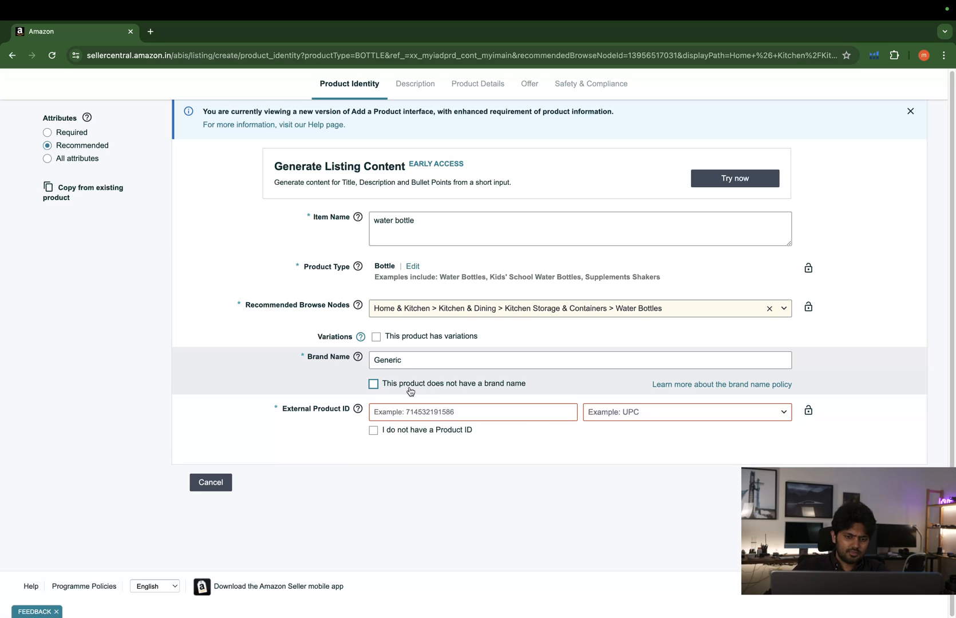
- Set the external product ID type to UPC/EAN/GTIN, leaving the ID number empty
click(631, 416)
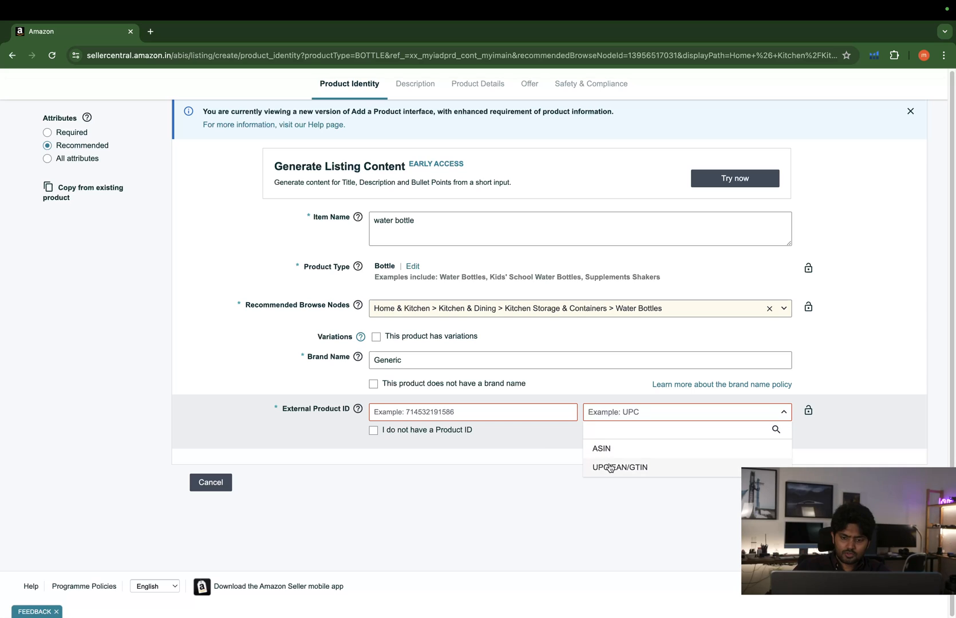
click(606, 468)
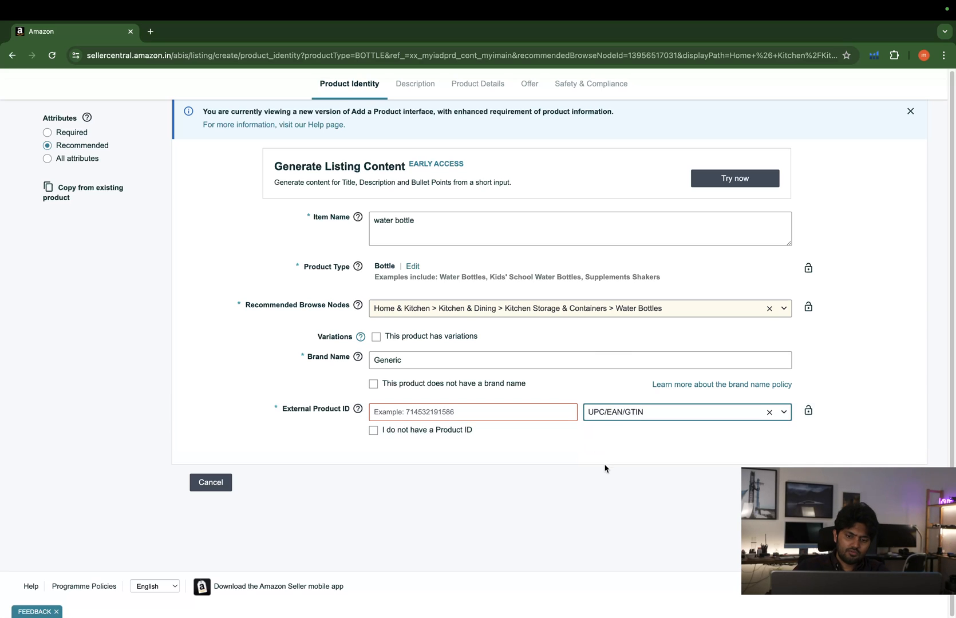
click(536, 417)
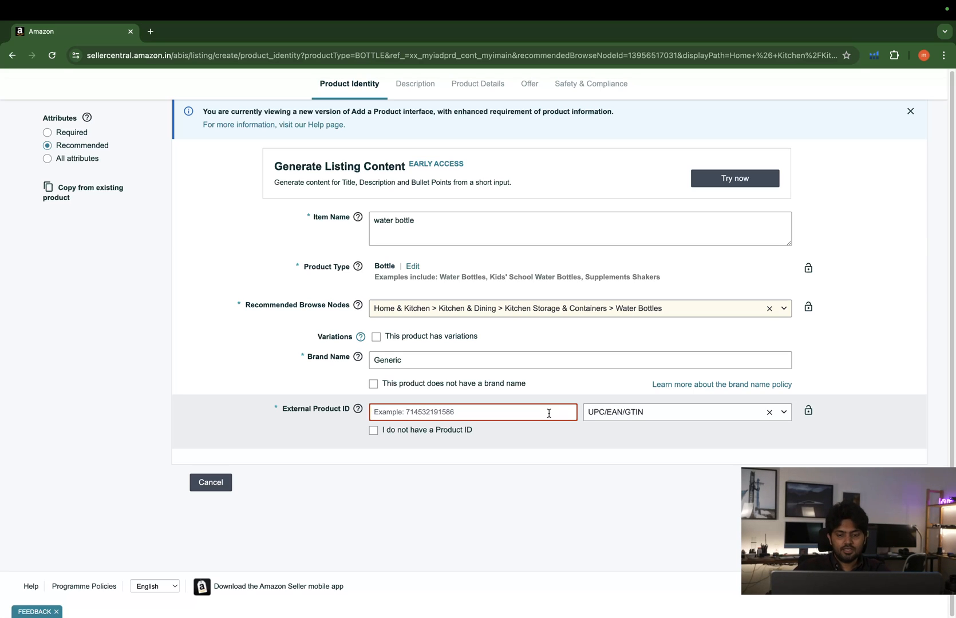
click(549, 413)
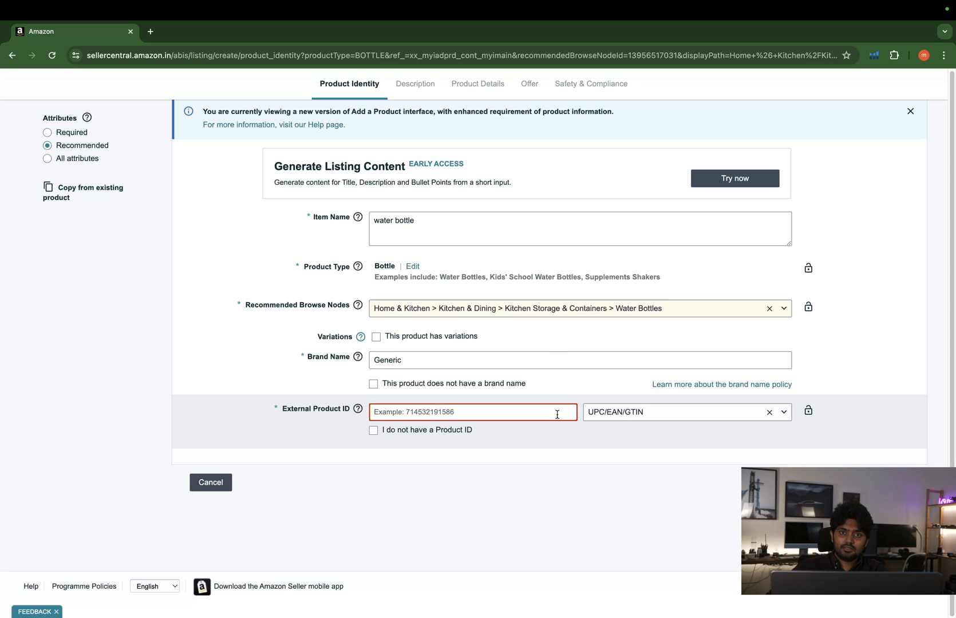
- Examine the product ID types on offer and the empty External Product ID field
click(617, 414)
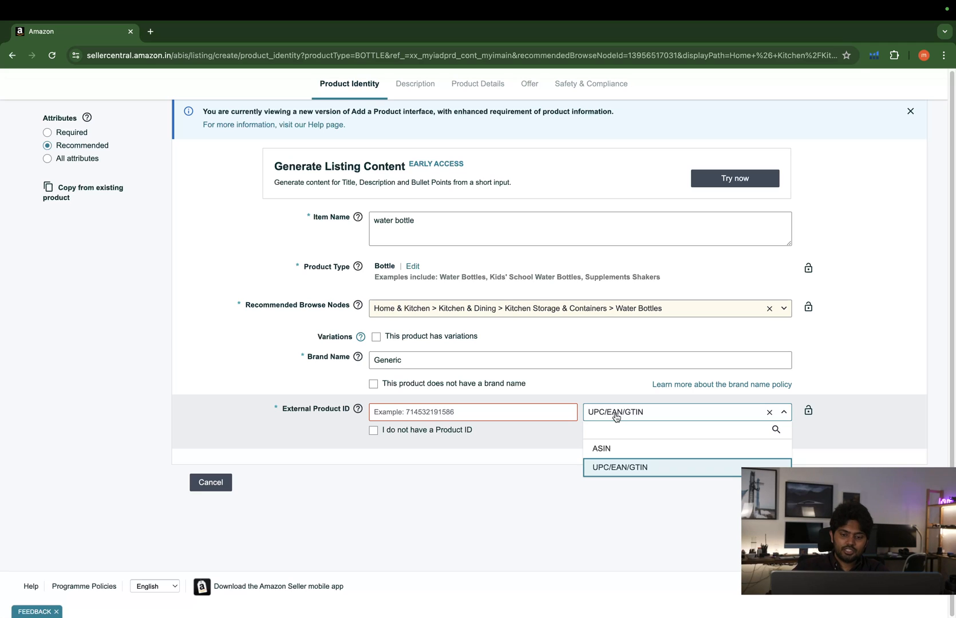
click(567, 437)
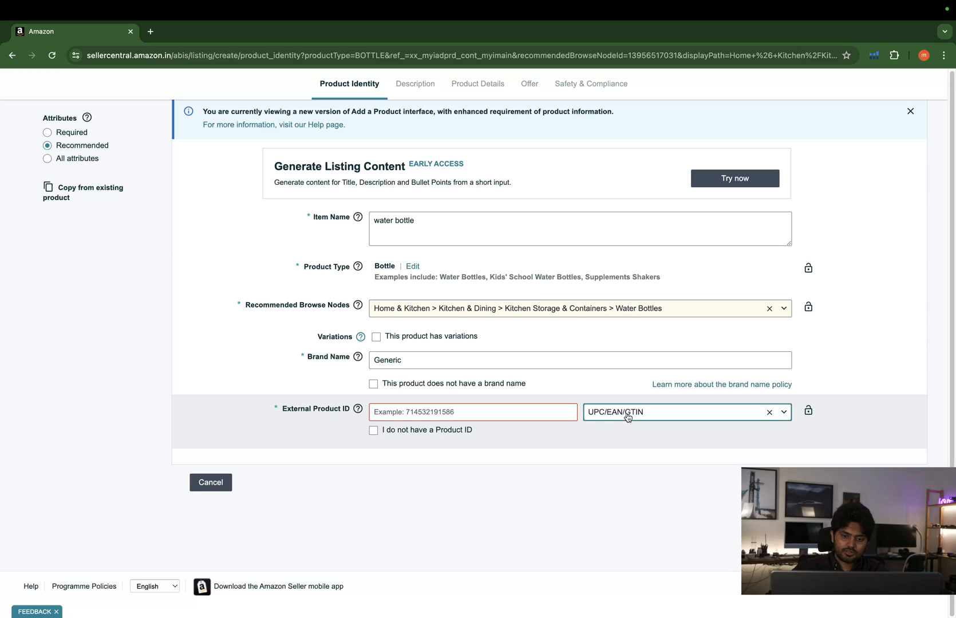
click(628, 417)
click(570, 450)
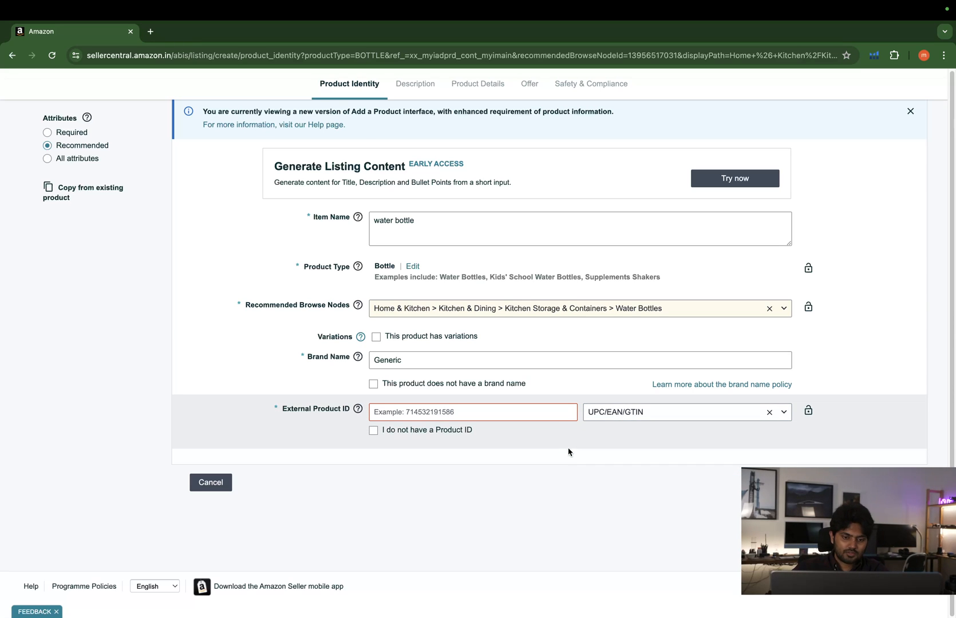
click(518, 409)
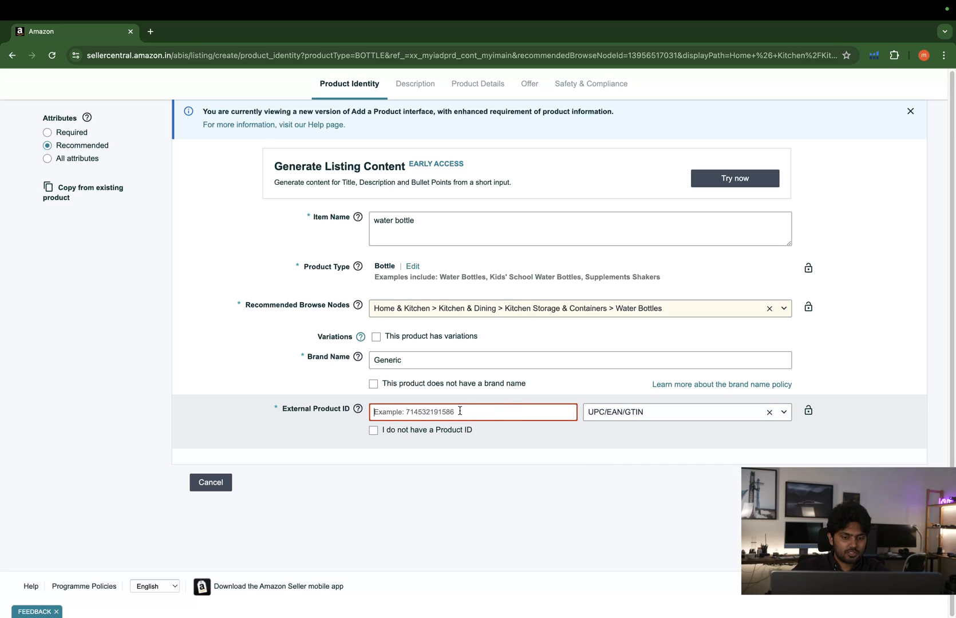
click(532, 437)
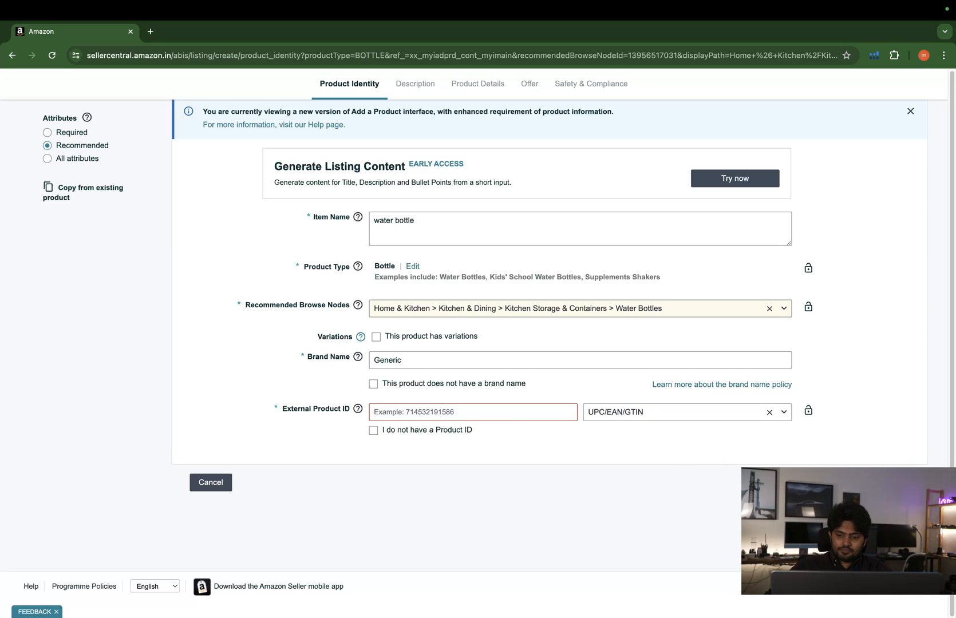
click(649, 418)
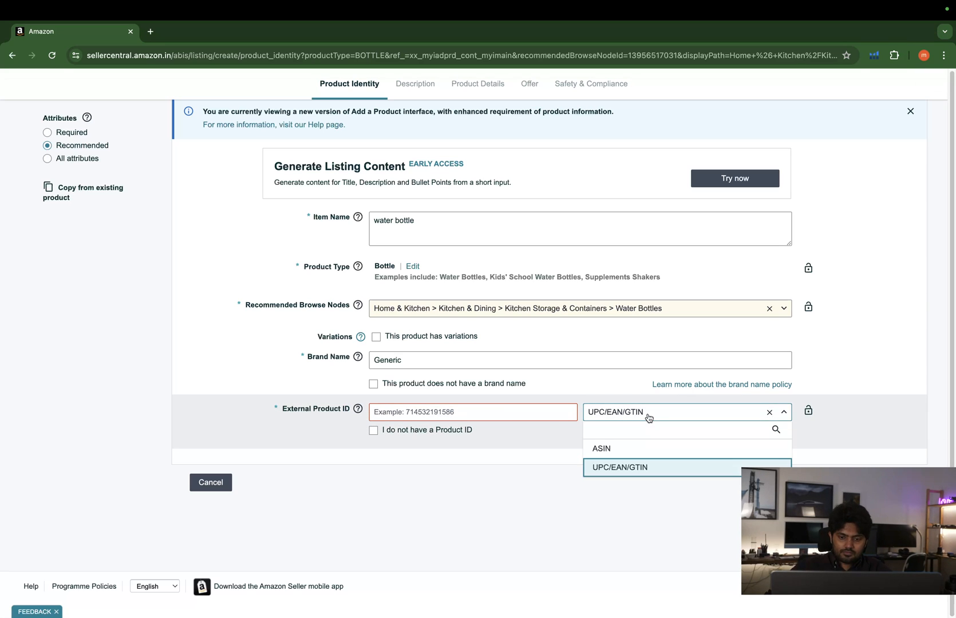
click(451, 448)
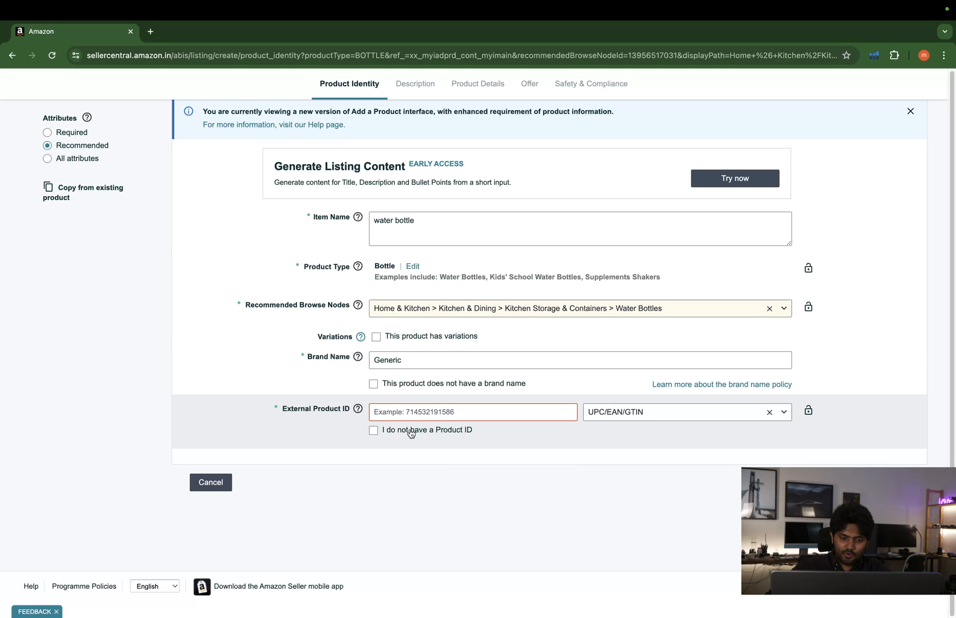
- Declare that the product has no Product ID and acknowledge the UPC exemption notice on the Description page
click(411, 434)
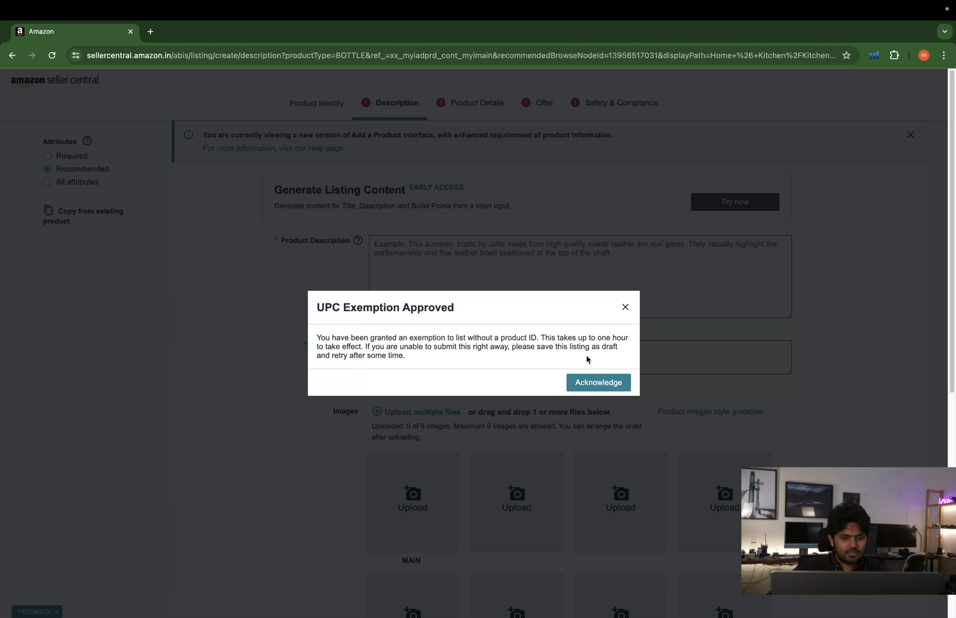
click(603, 385)
- Enter "1 litre water bottle" as the product description
click(436, 273)
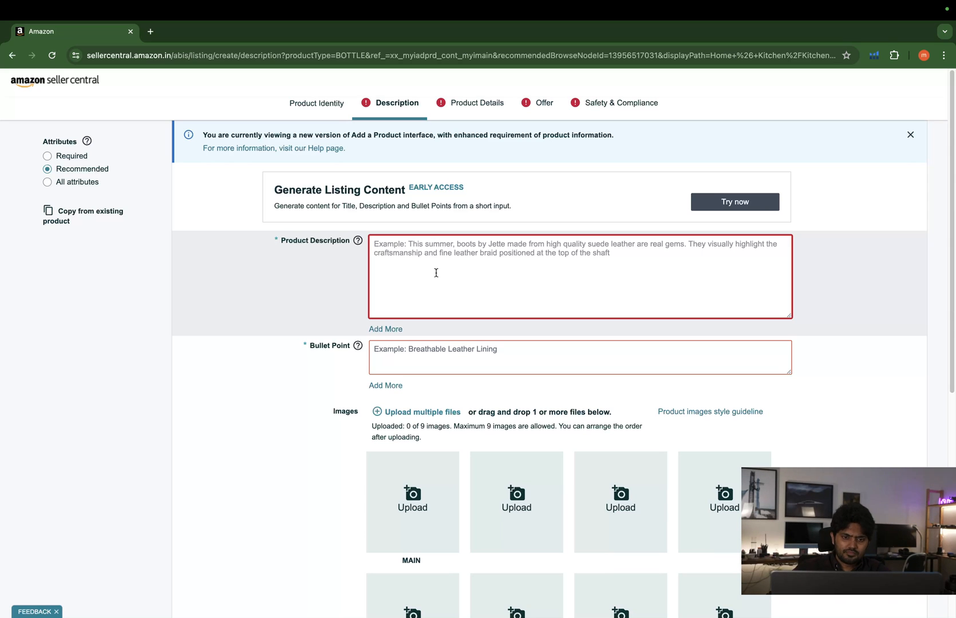
click(456, 267)
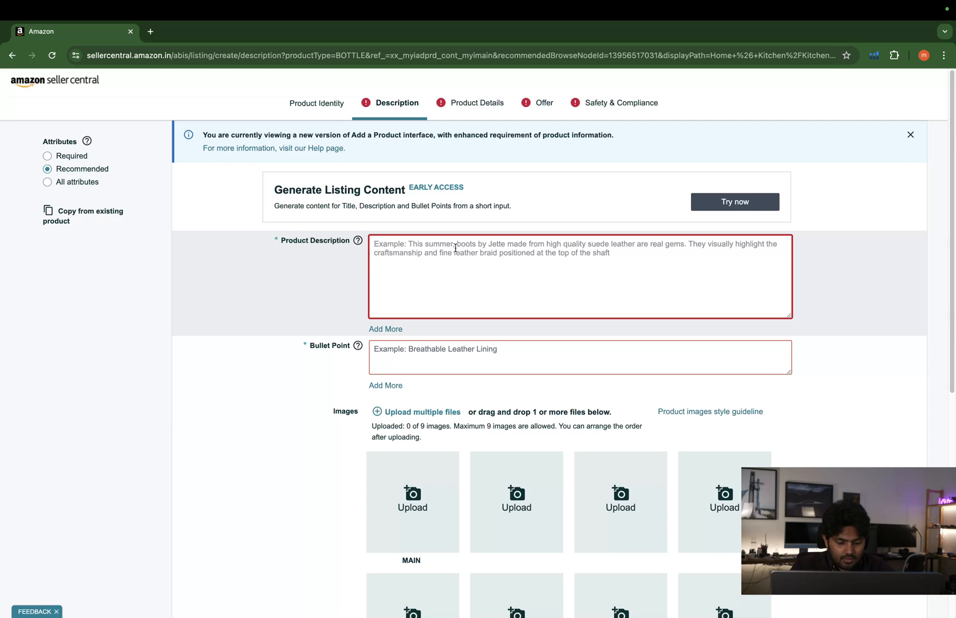
text(wtaer bottl)
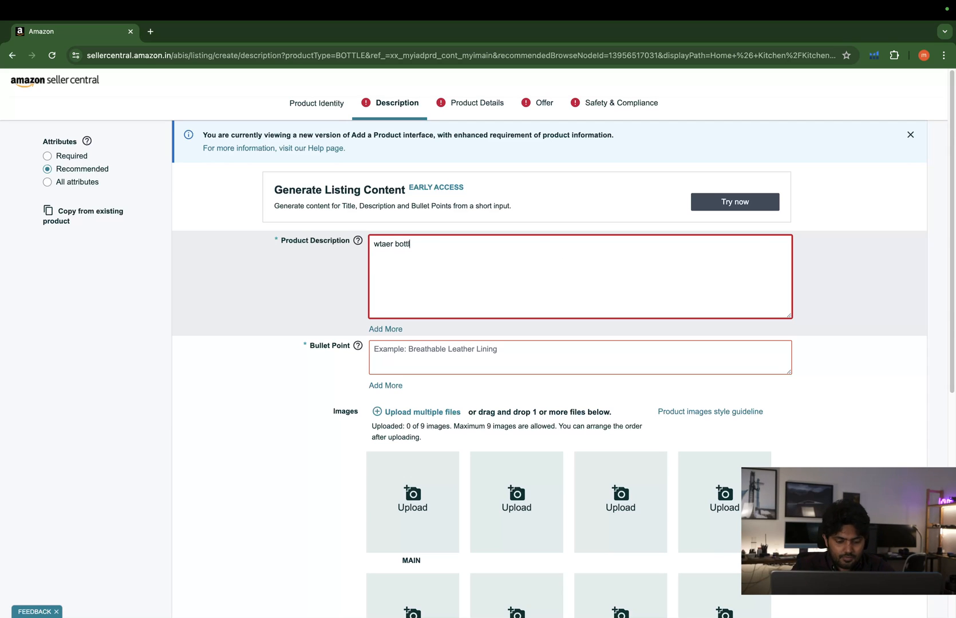
text(e)
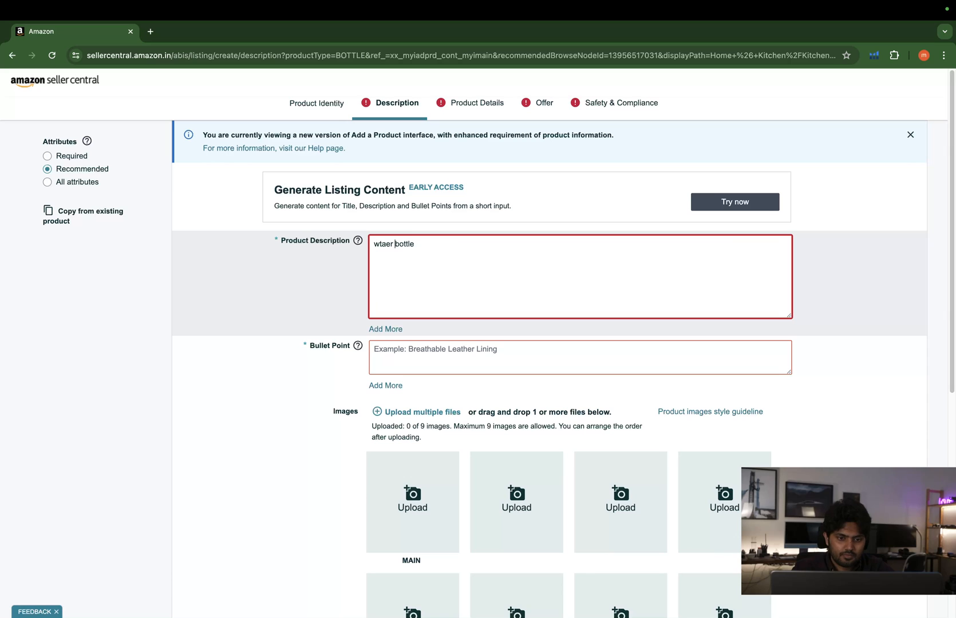
key(Right)
key(Right)
key(Right)
key(Right)
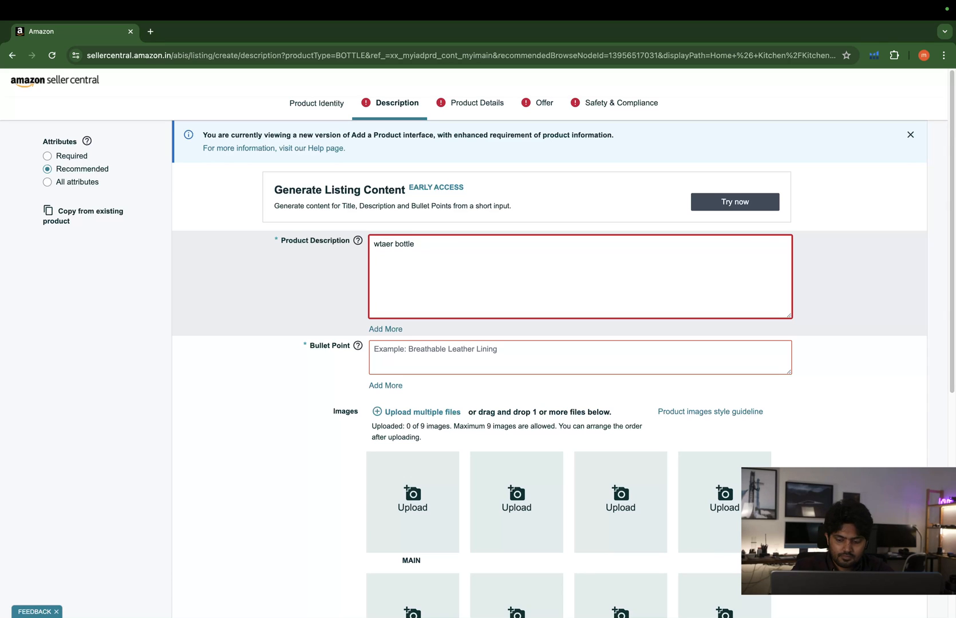
key(BackSpace)
key(BackSpace)
key(BackSpace)
key(BackSpace)
key(Right)
key(BackSpace)
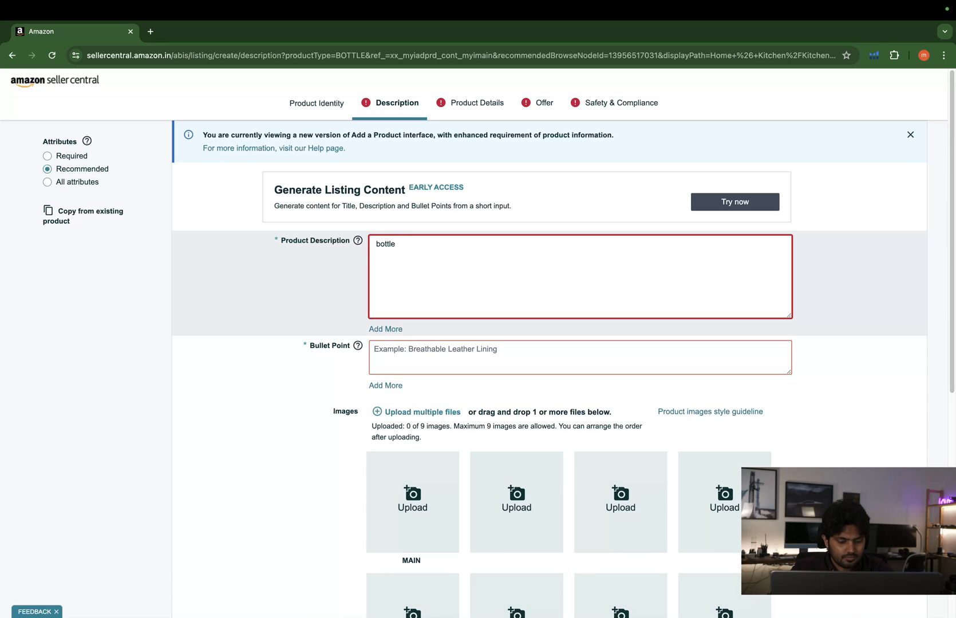
text(1 litre)
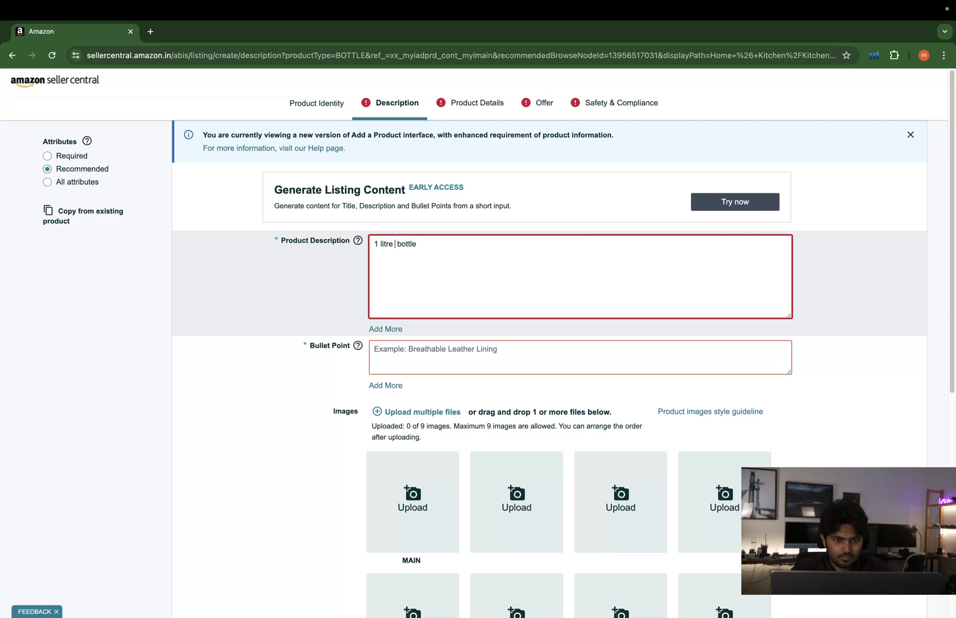
text( water )
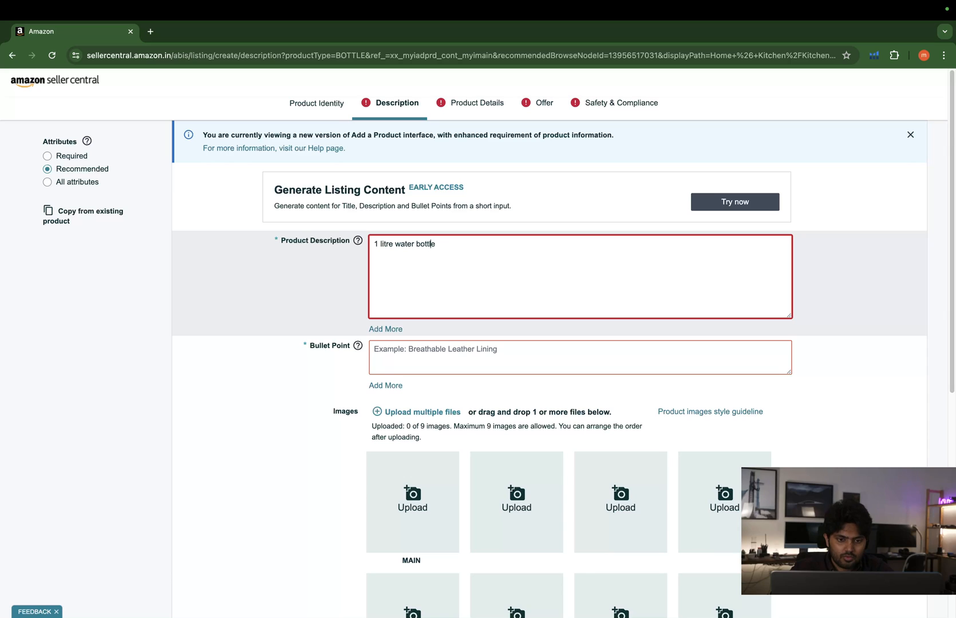
- Extend the product description to read "1 litre water bottle for drinking."
text(, )
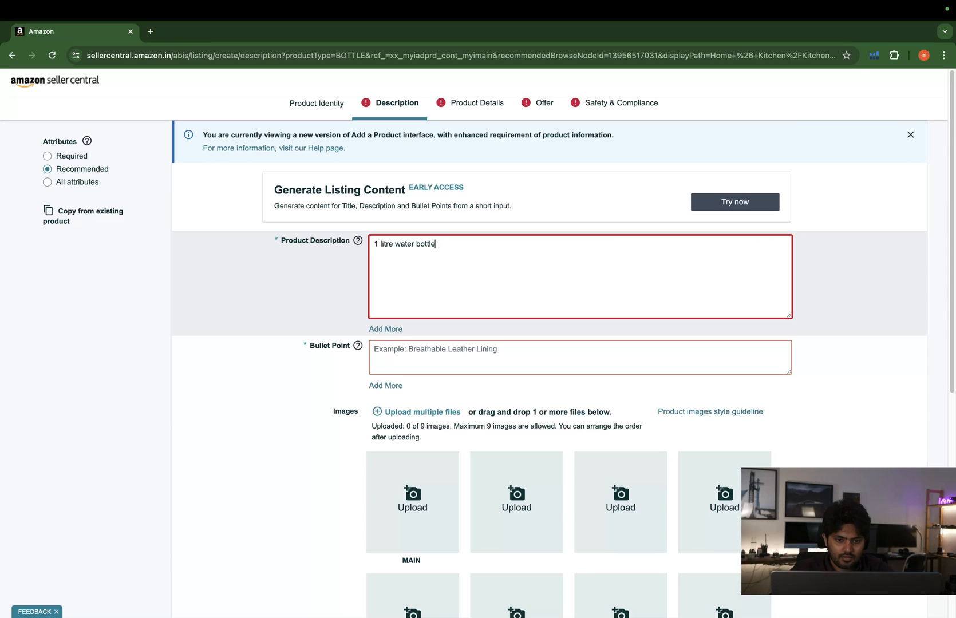
text(,)
key(BackSpace)
text(for )
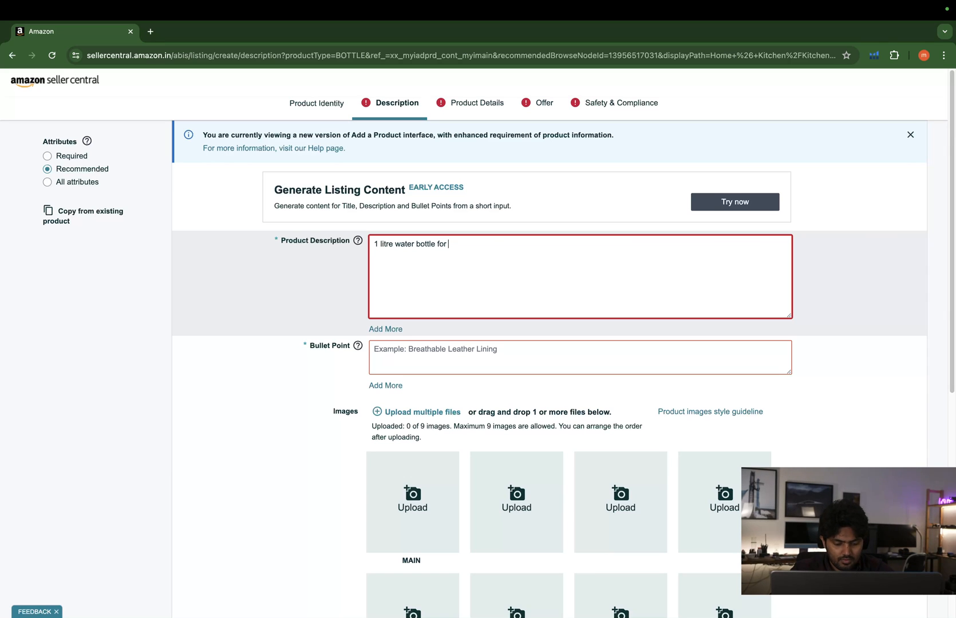
text(drinking.)
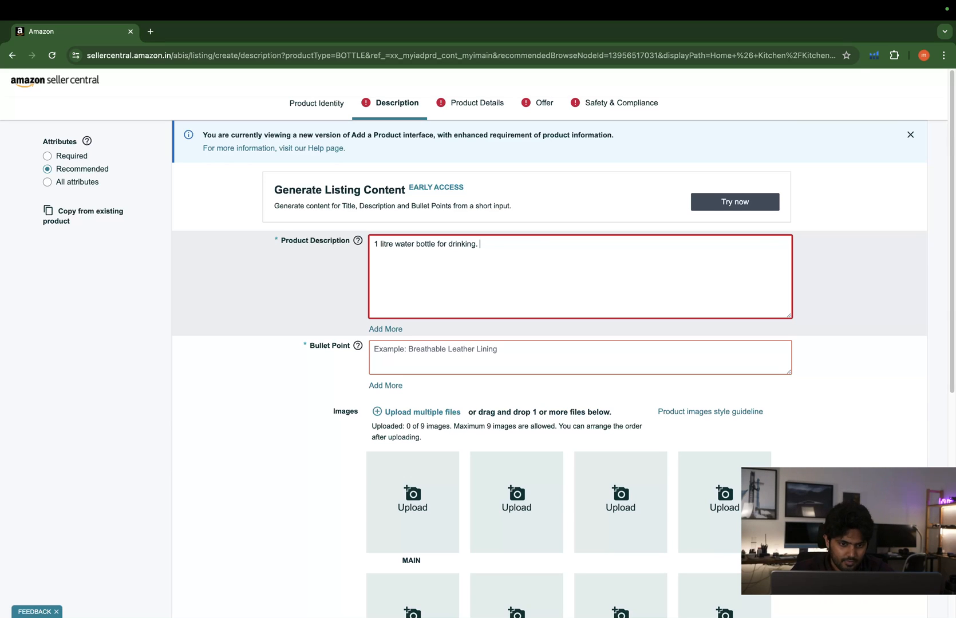
click(297, 309)
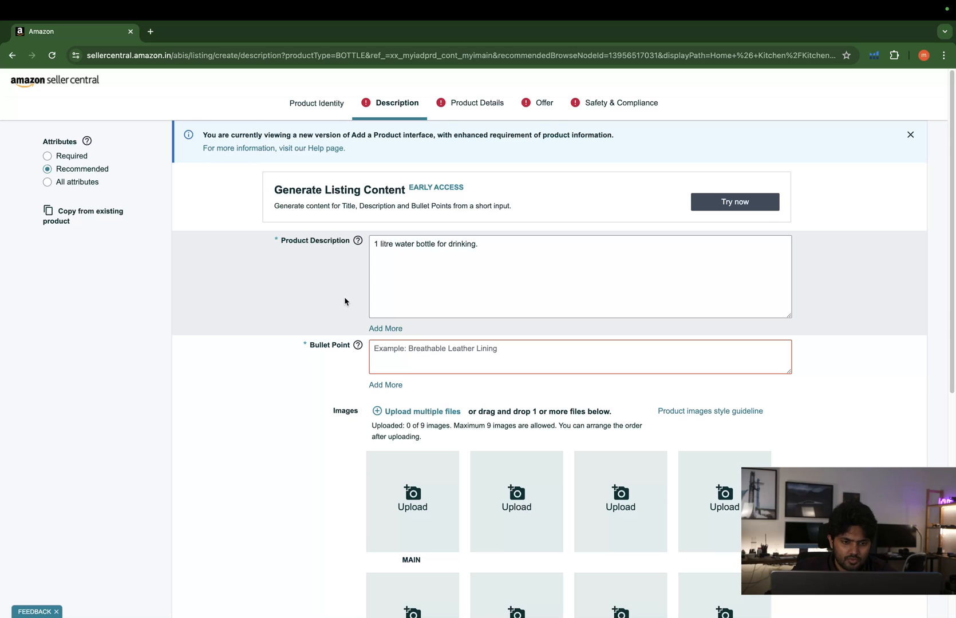
- Enter "Leak proof water bottle" as the first bullet point of the listing
scroll(345, 300, down, 3)
click(422, 269)
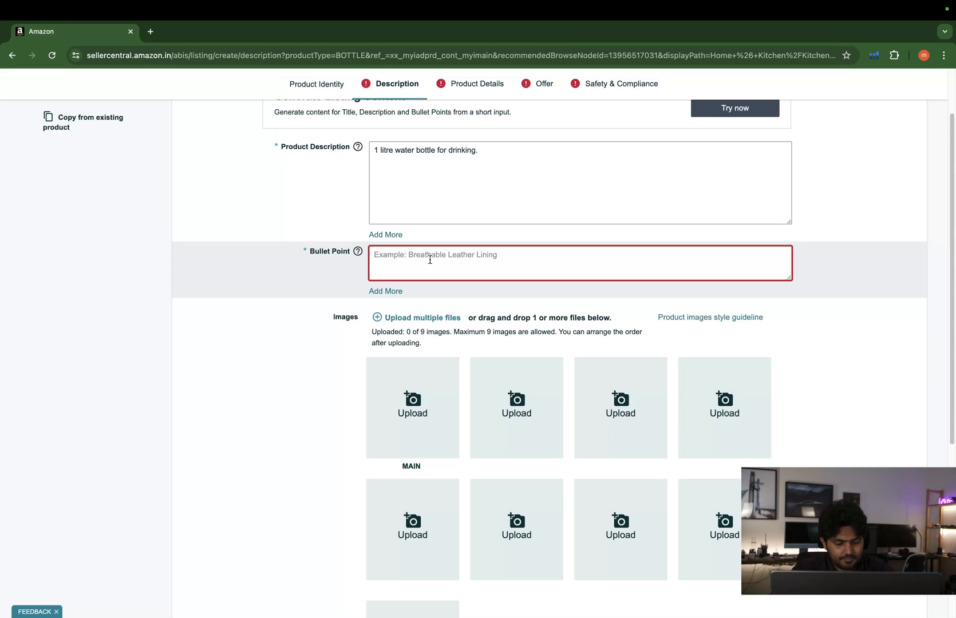
key(Caps_Lock)
text(Le)
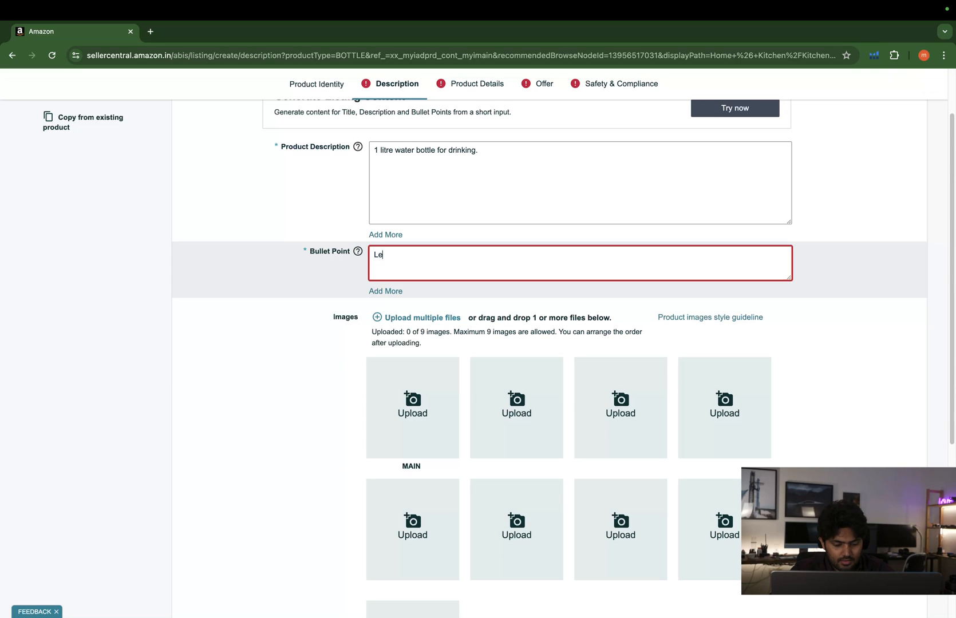
text(ak )
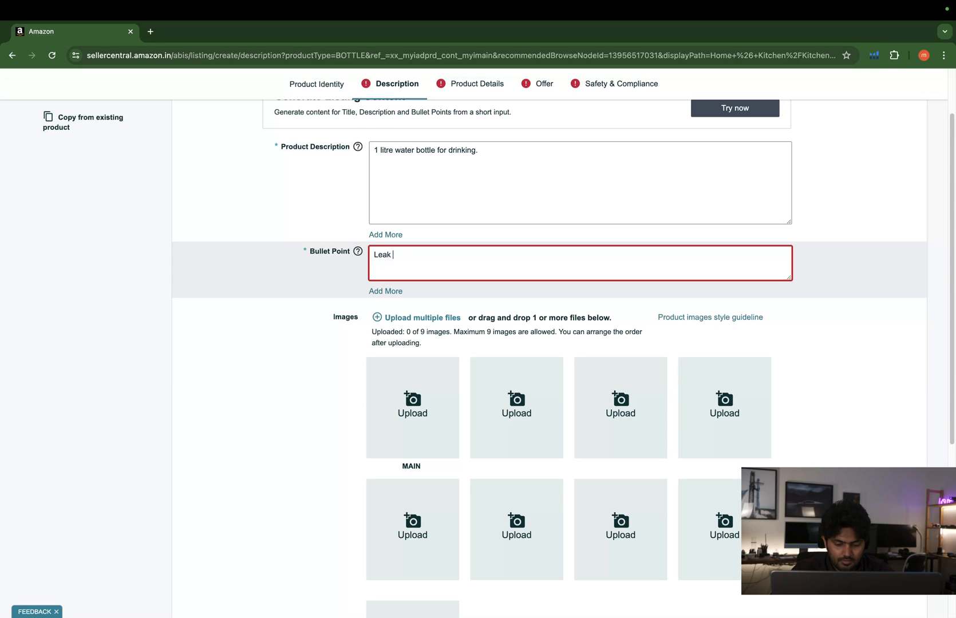
text(proff w)
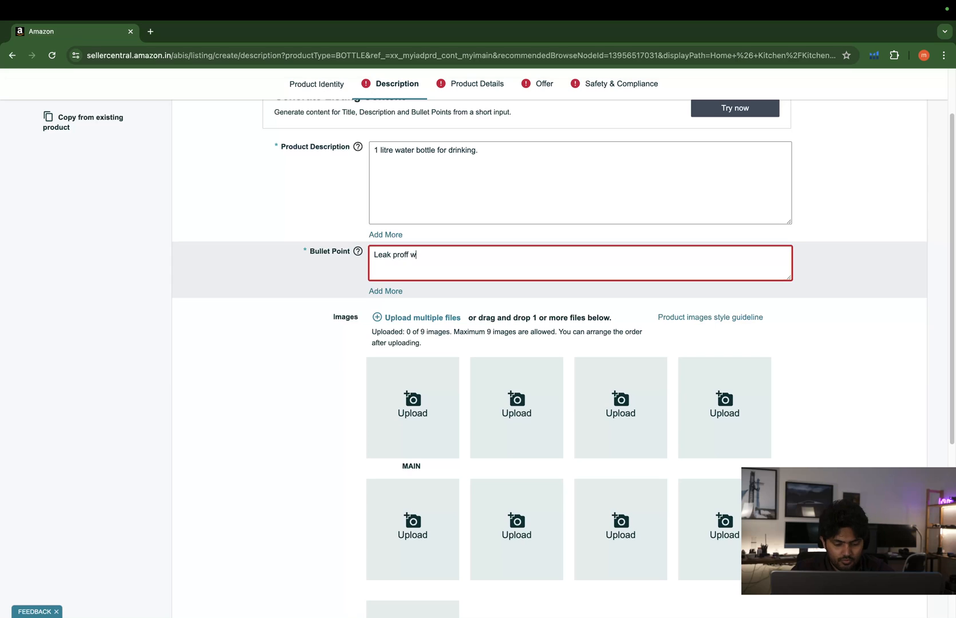
text(ater bottle)
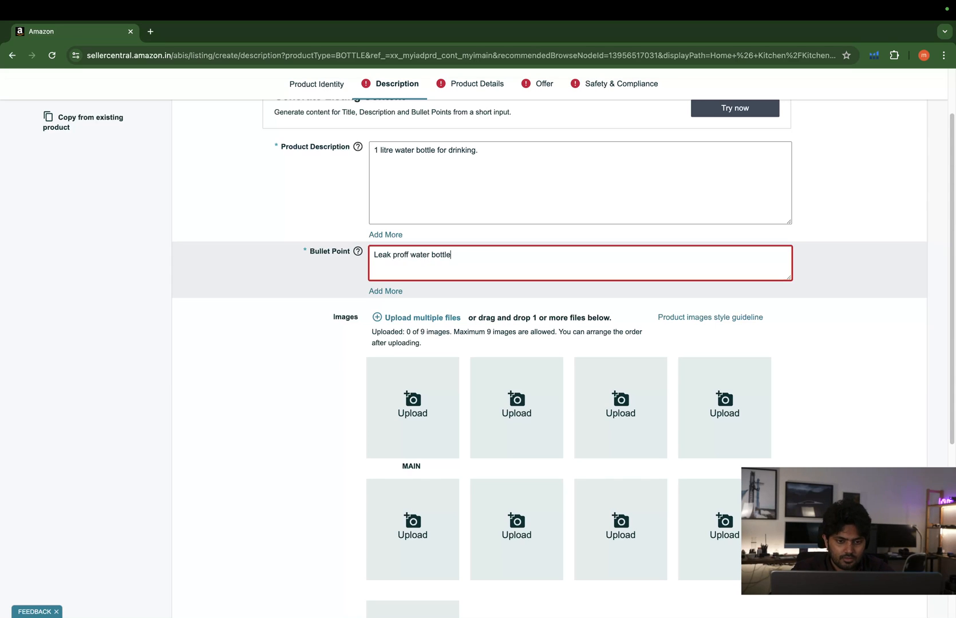
click(406, 255)
key(BackSpace)
text(o)
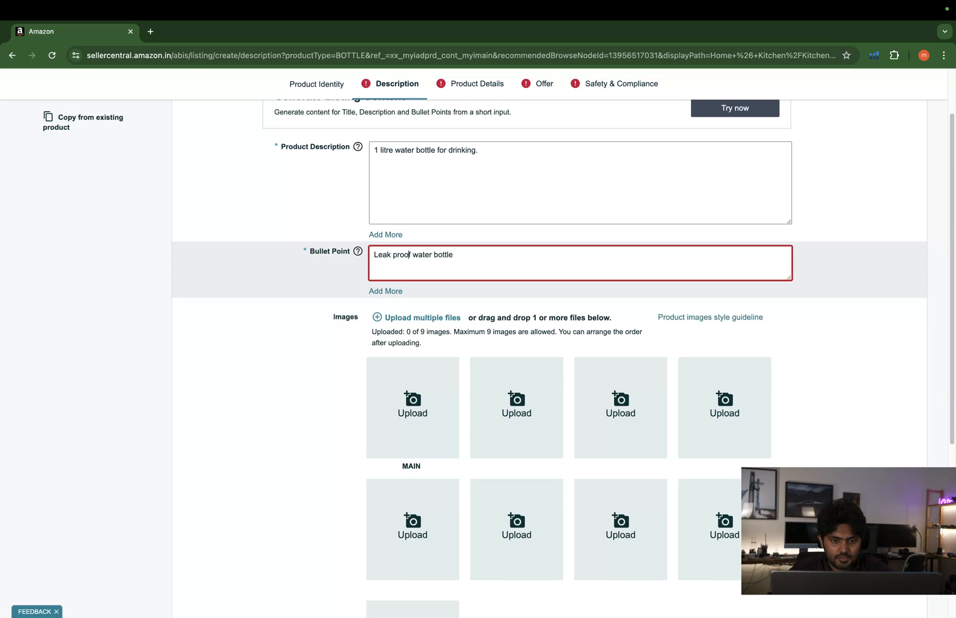
- Add a second, empty bullet point field below the "Leak proof water bottle" bullet and select it for entry
click(380, 293)
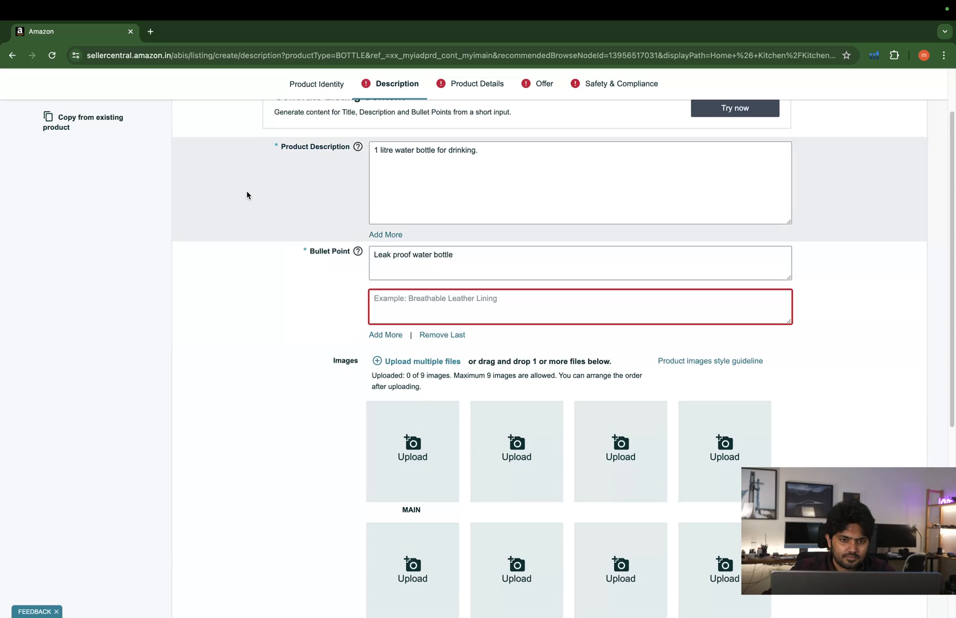
scroll(246, 194, up, 1)
click(425, 304)
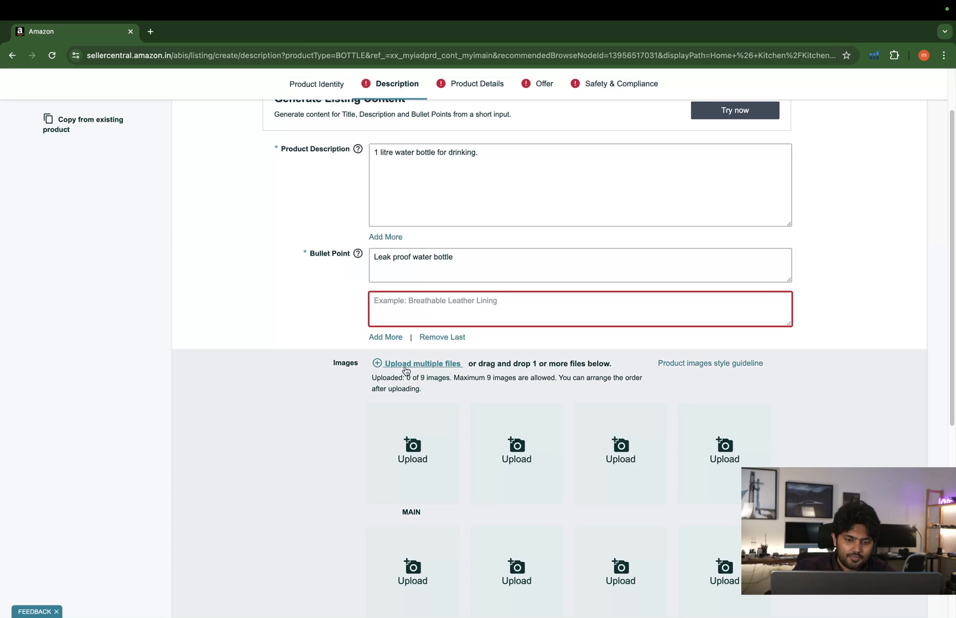
- Review the Images section of the Description page, including the MAIN image slot and the additional upload slots
scroll(295, 325, down, 5)
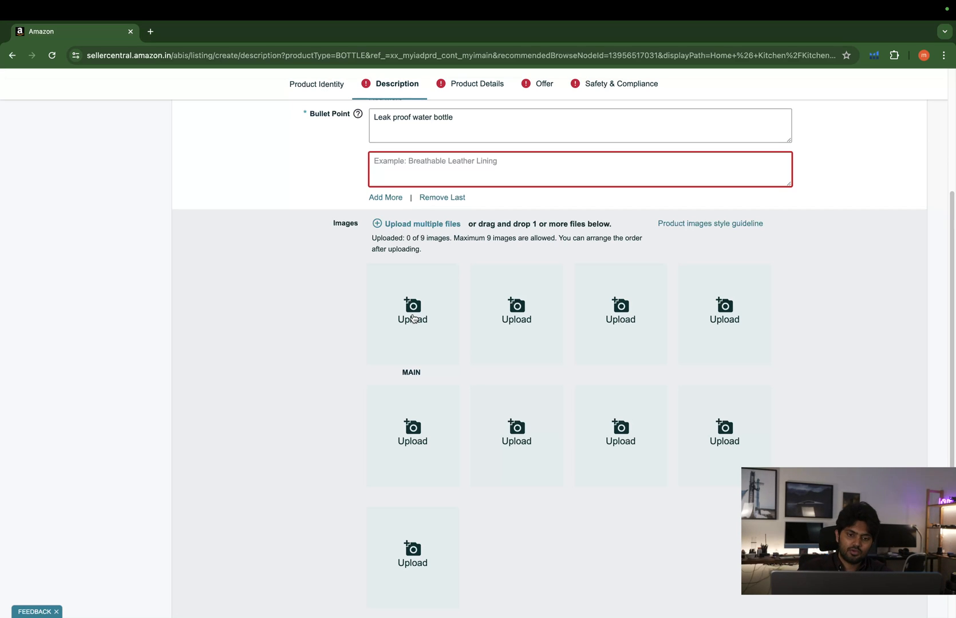
scroll(645, 311, down, 3)
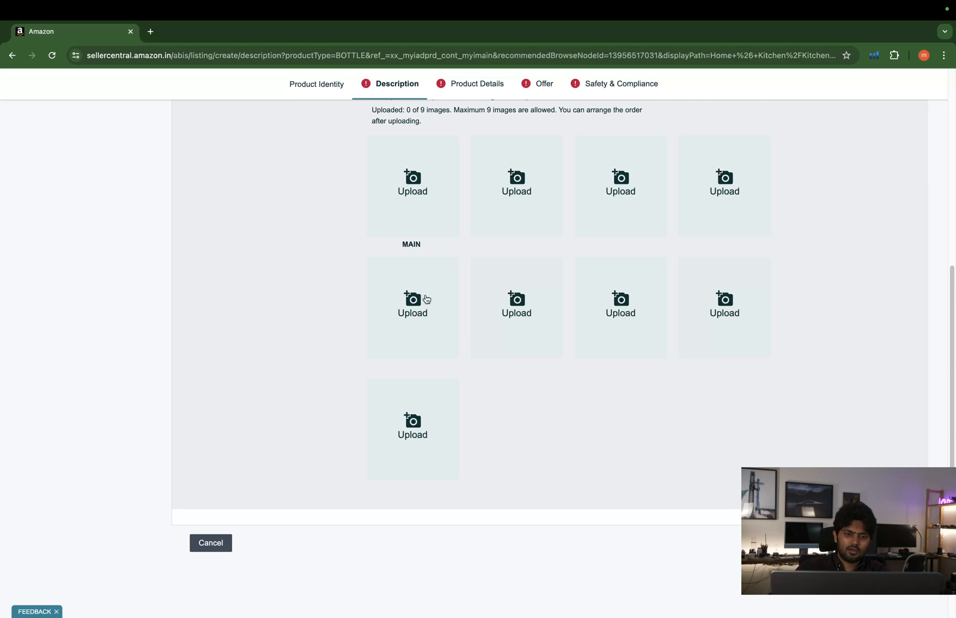
scroll(427, 301, up, 1)
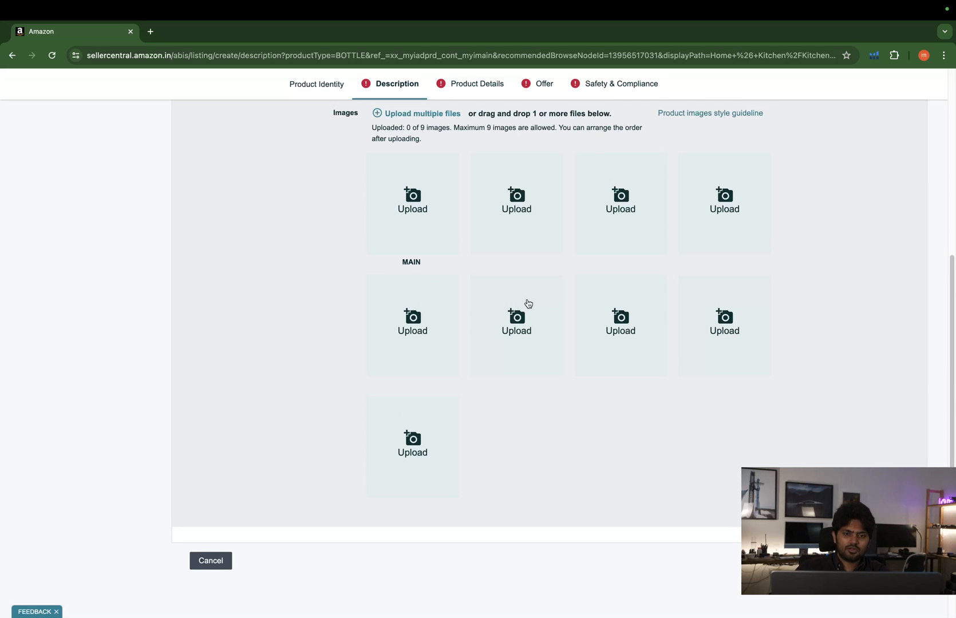
scroll(698, 384, down, 1)
scroll(707, 407, down, 1)
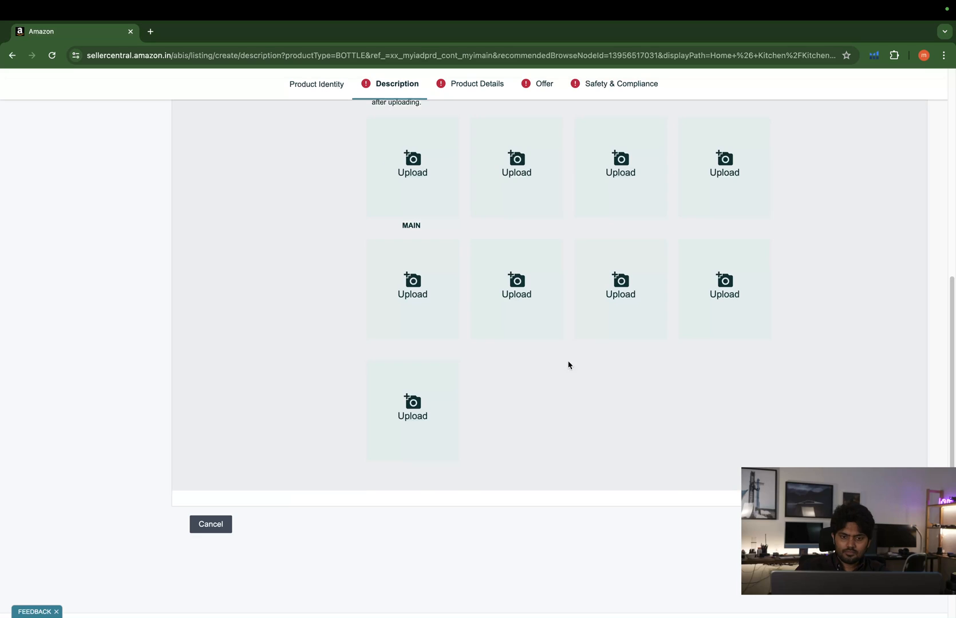